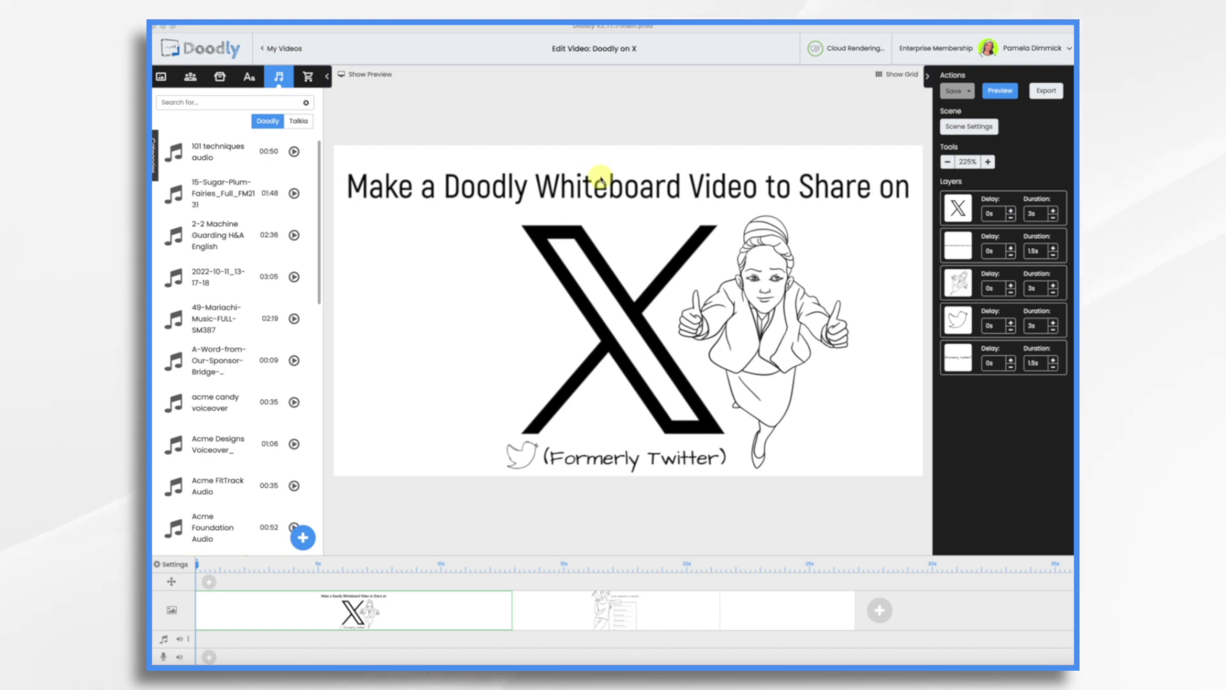
Recolour the scene title 'Make a Doodly Whiteboard Video to Share on' red
{"action": "left_click", "coordinate": [602, 193]}
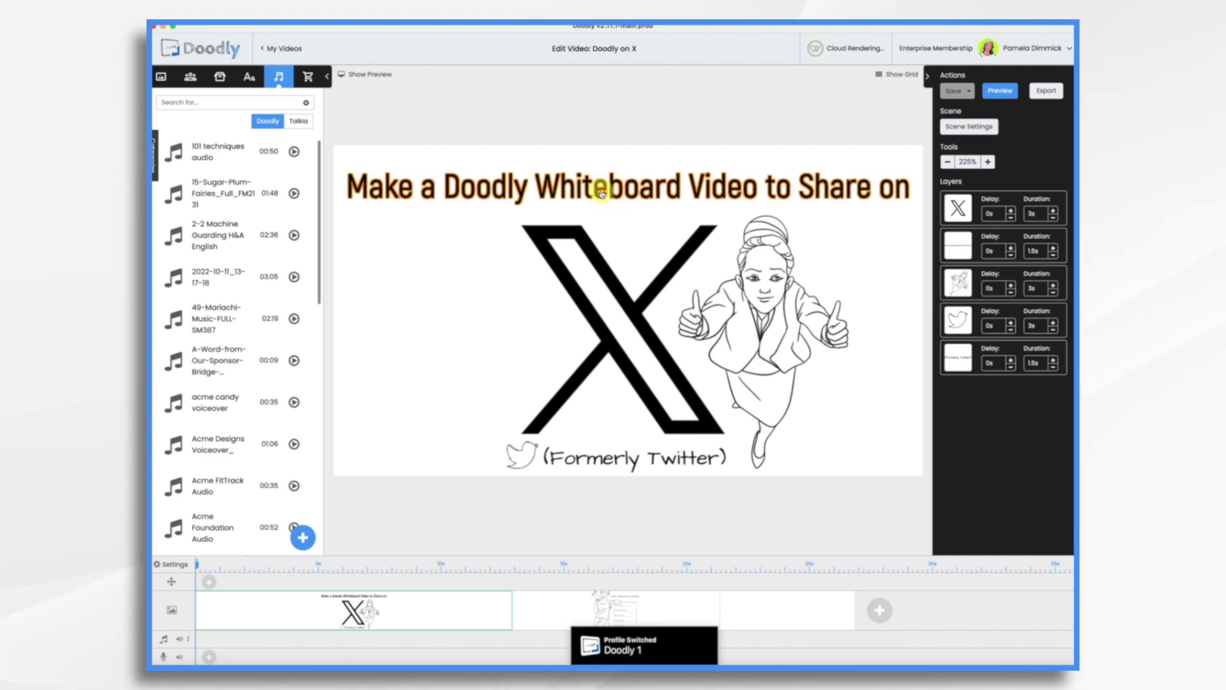
{"action": "left_click", "coordinate": [602, 193]}
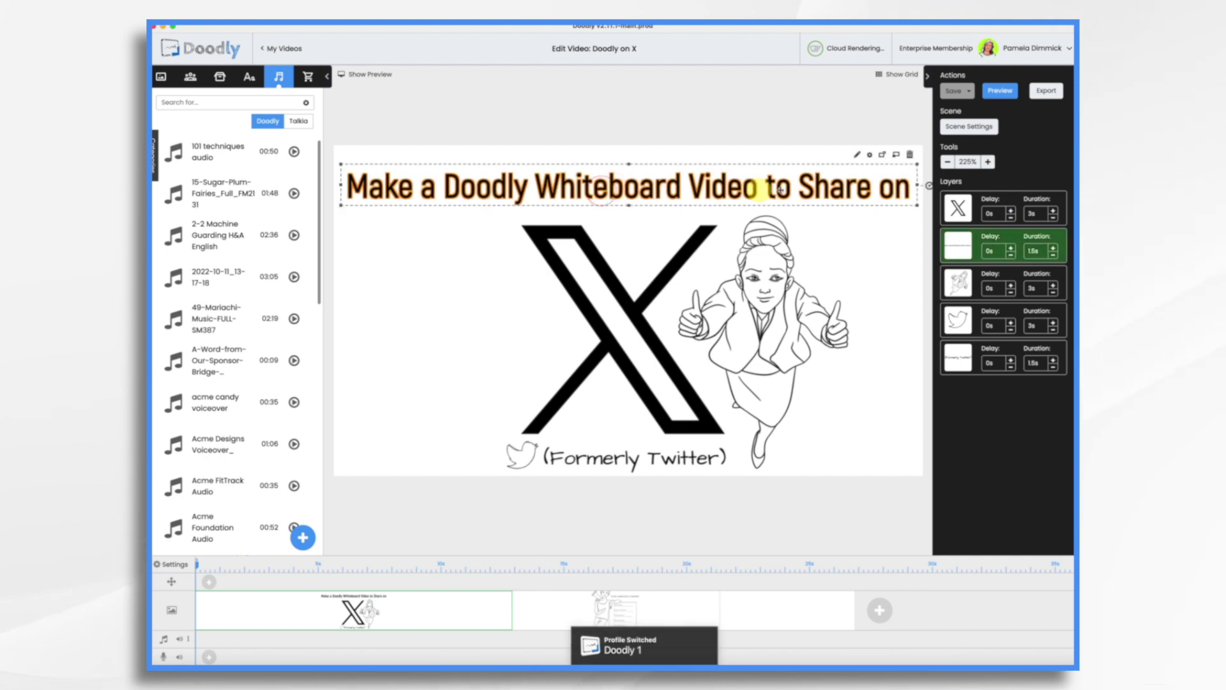
{"action": "left_click", "coordinate": [871, 156]}
{"action": "left_click", "coordinate": [561, 301]}
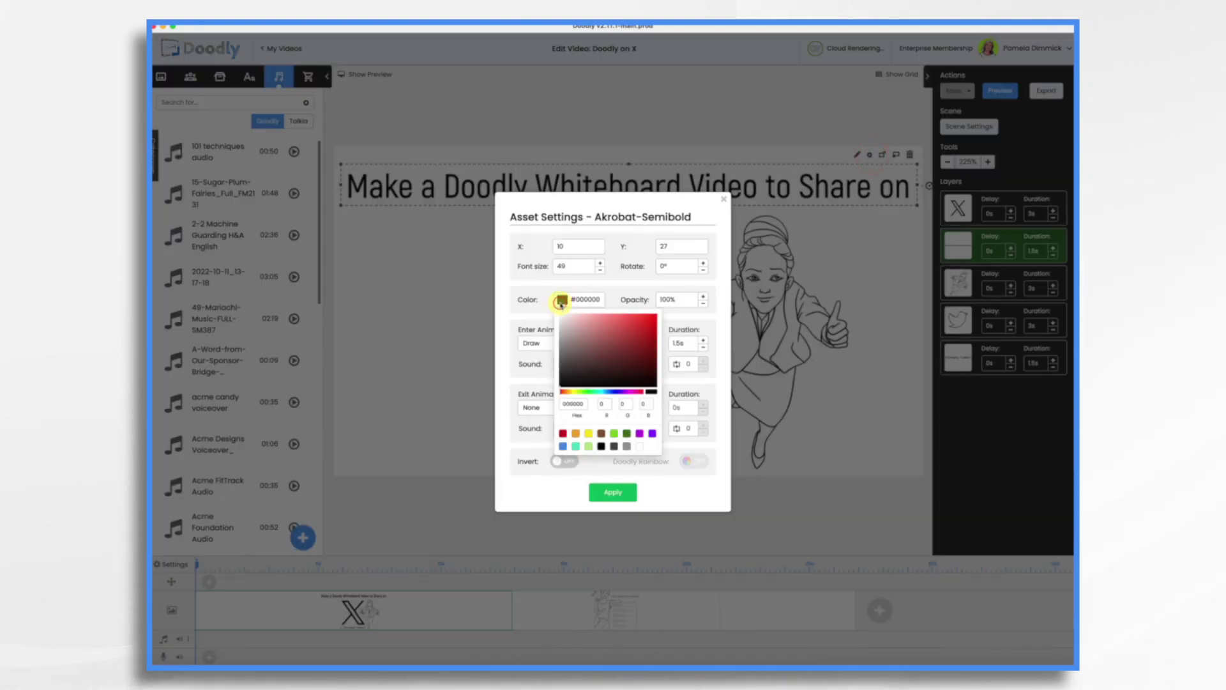
{"action": "left_click", "coordinate": [563, 433]}
{"action": "left_click", "coordinate": [613, 492]}
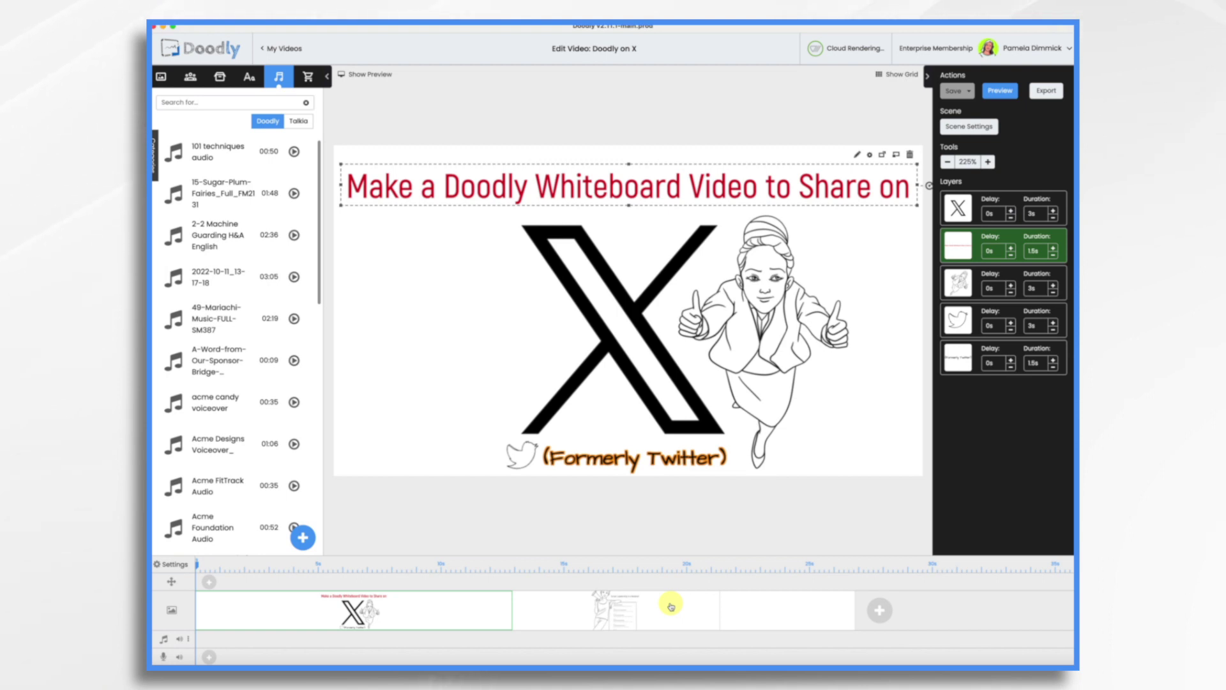
{"action": "left_click", "coordinate": [671, 606]}
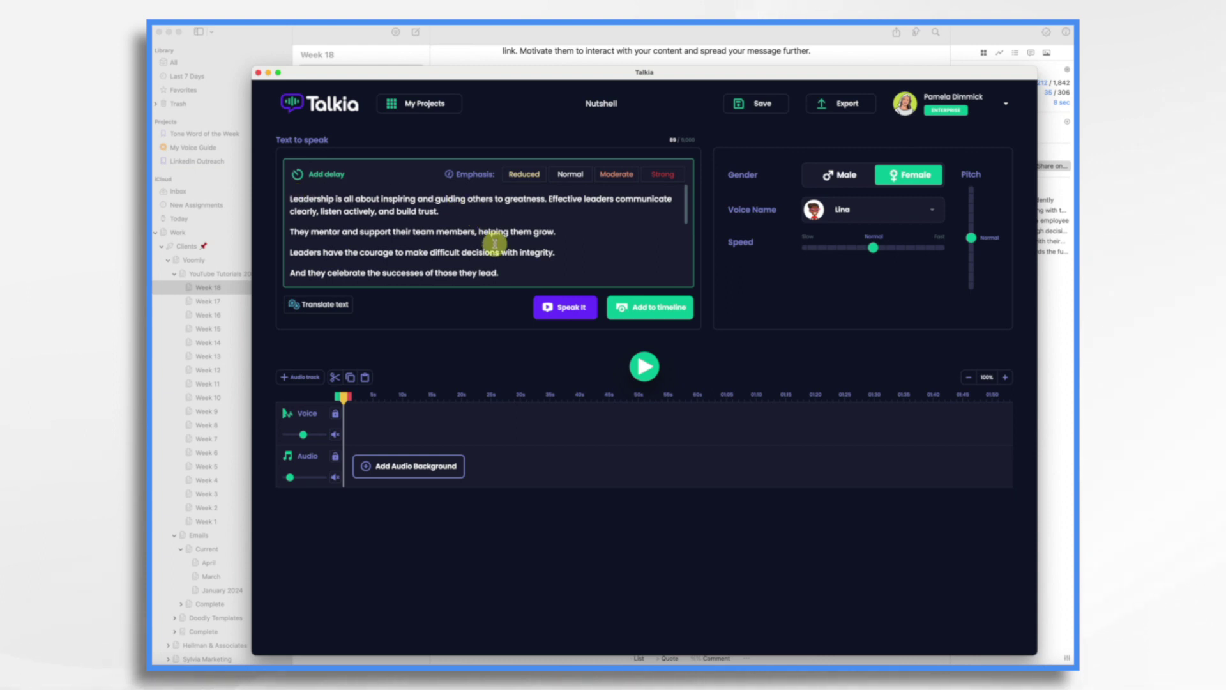
Preview the leadership script in Lina's female voice and add the narration to the Voice track
{"action": "scroll", "coordinate": [495, 244], "scroll_direction": "down", "scroll_amount": 5}
{"action": "scroll", "coordinate": [495, 244], "scroll_direction": "up", "scroll_amount": 5}
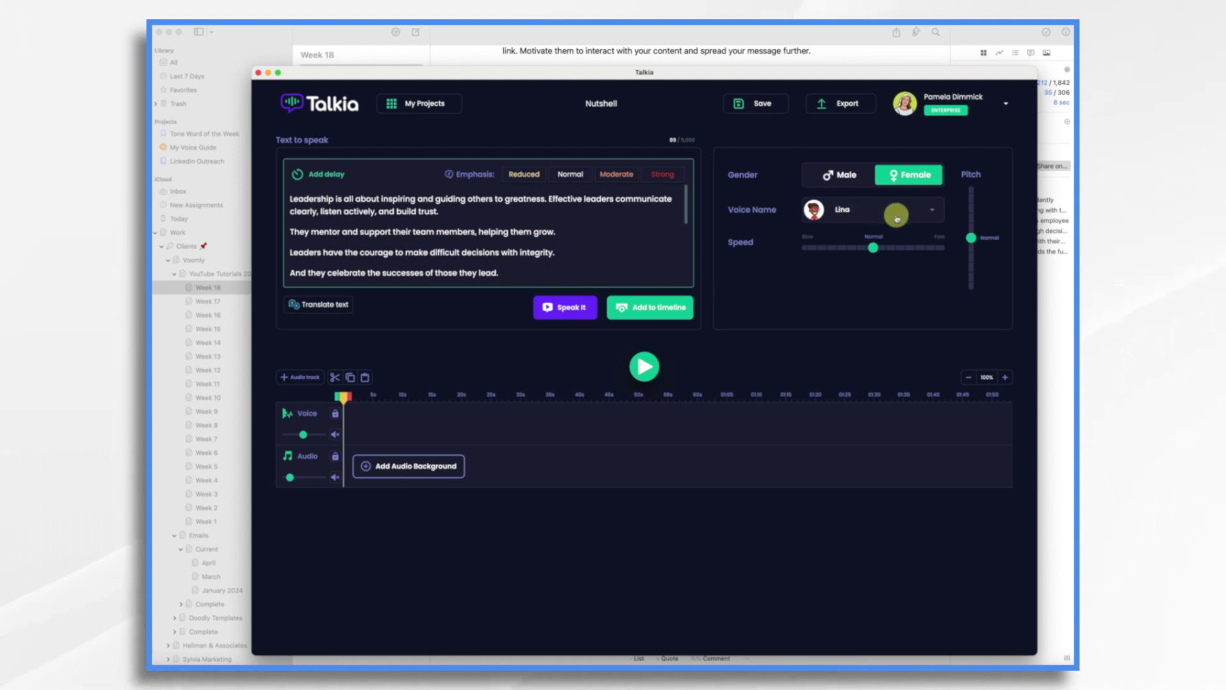
{"action": "left_click", "coordinate": [571, 309]}
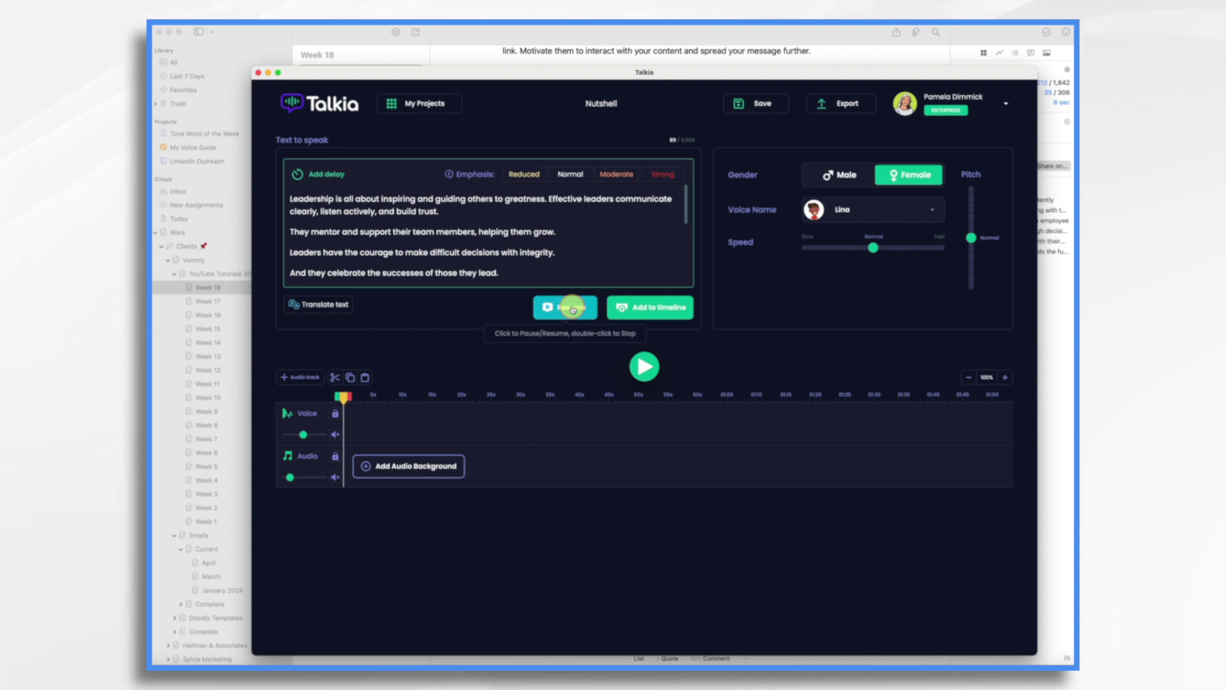
{"action": "left_click", "coordinate": [667, 310]}
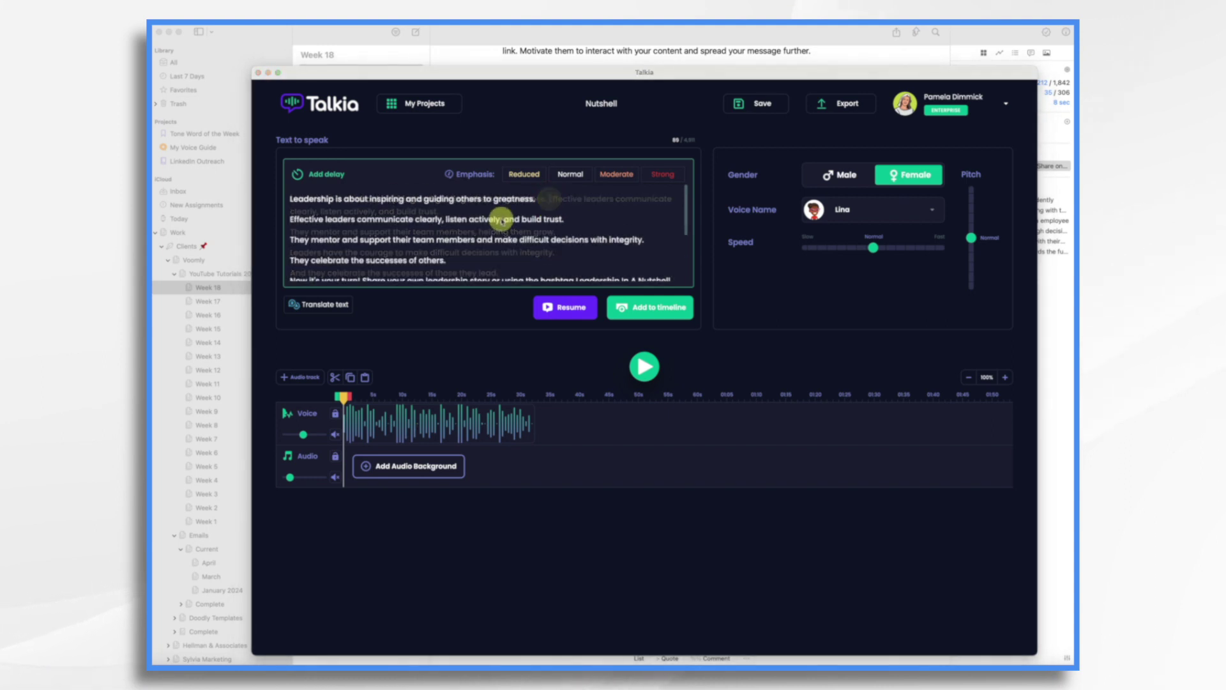
{"action": "scroll", "coordinate": [501, 211], "scroll_direction": "down", "scroll_amount": 1}
Delete the old narration clip from the Voice track
{"action": "scroll", "coordinate": [485, 205], "scroll_direction": "up", "scroll_amount": 1}
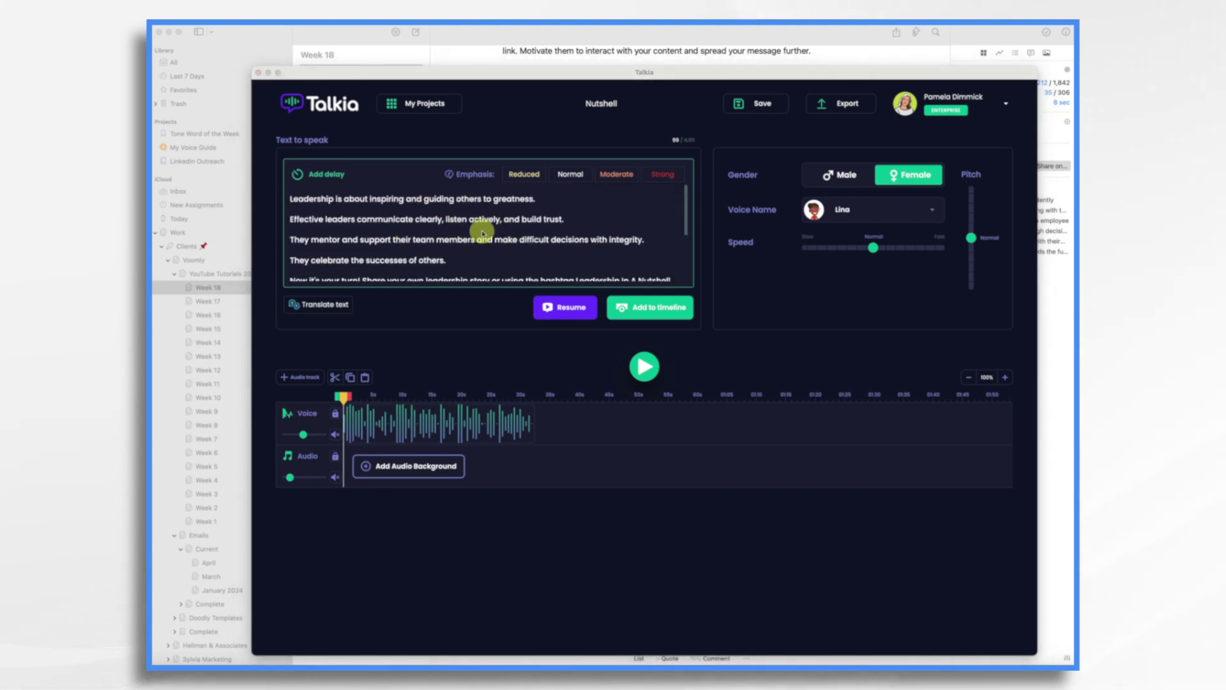
{"action": "left_click", "coordinate": [496, 423]}
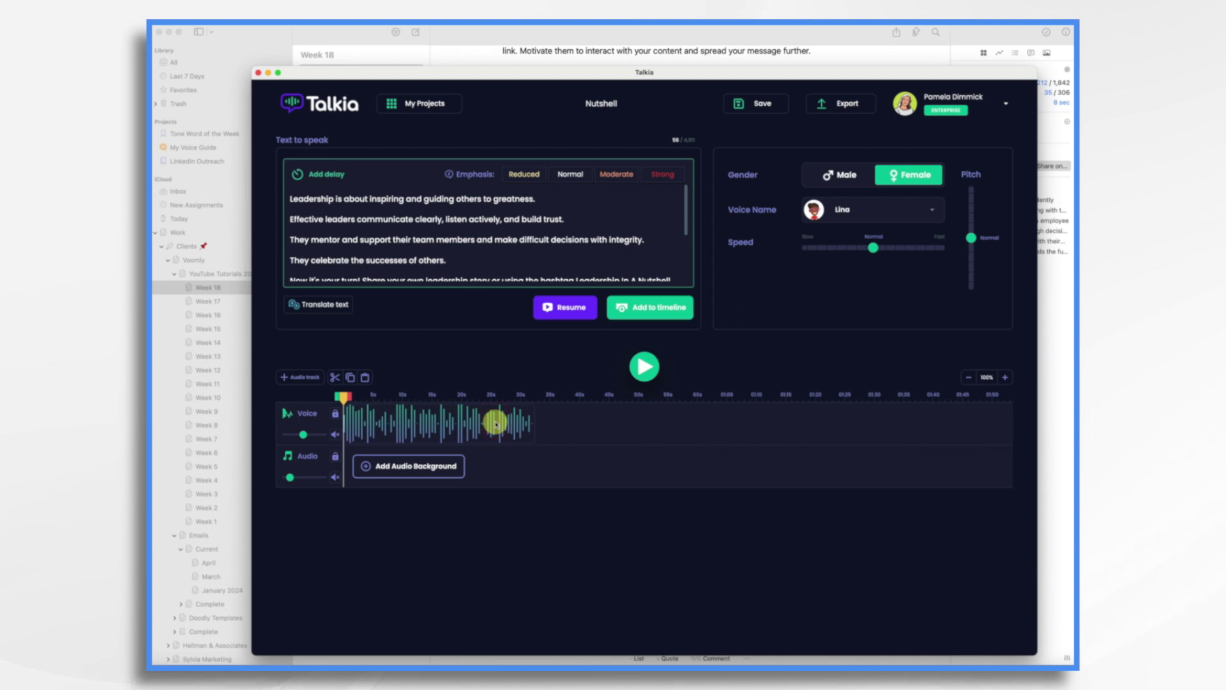
{"action": "key", "text": "Delete"}
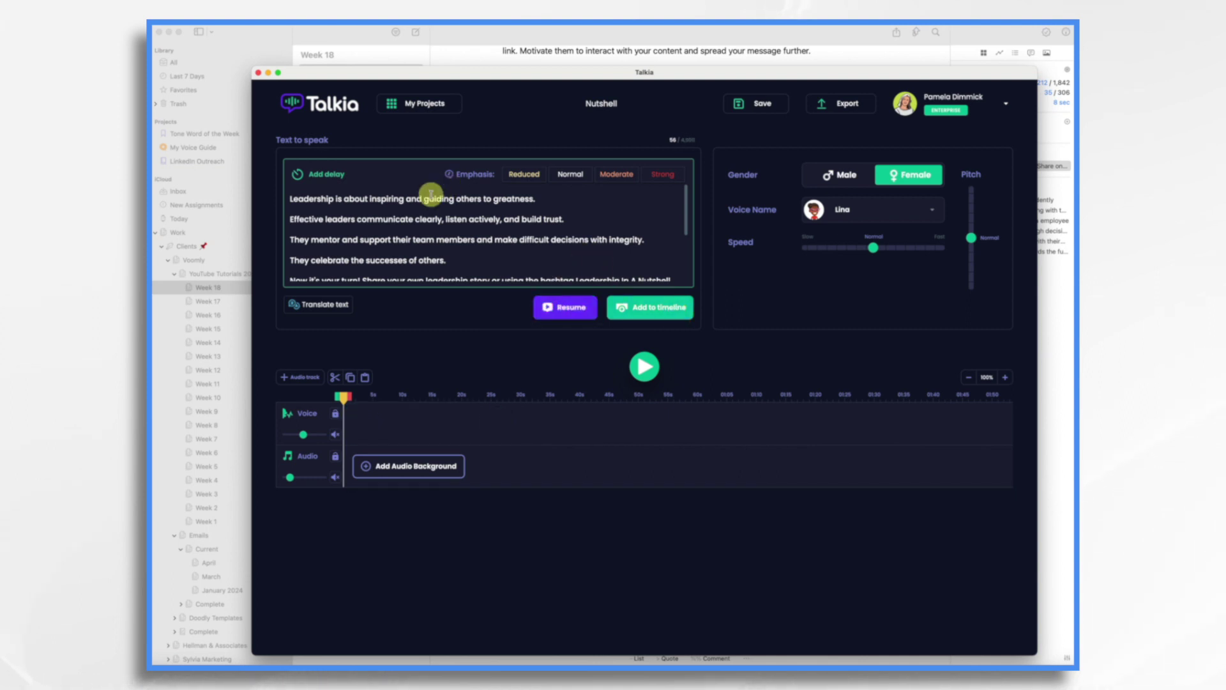
Add narration of the rewritten script at slightly faster speed to the timeline
{"action": "left_click", "coordinate": [658, 311]}
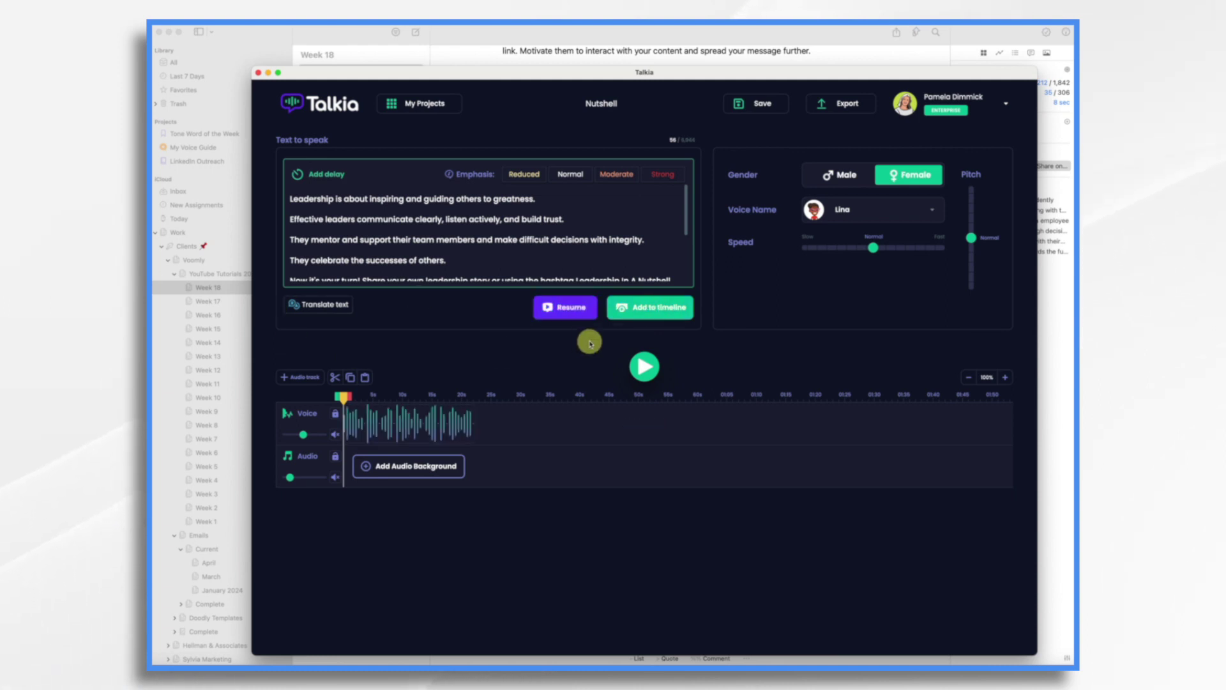
{"action": "left_click", "coordinate": [564, 307]}
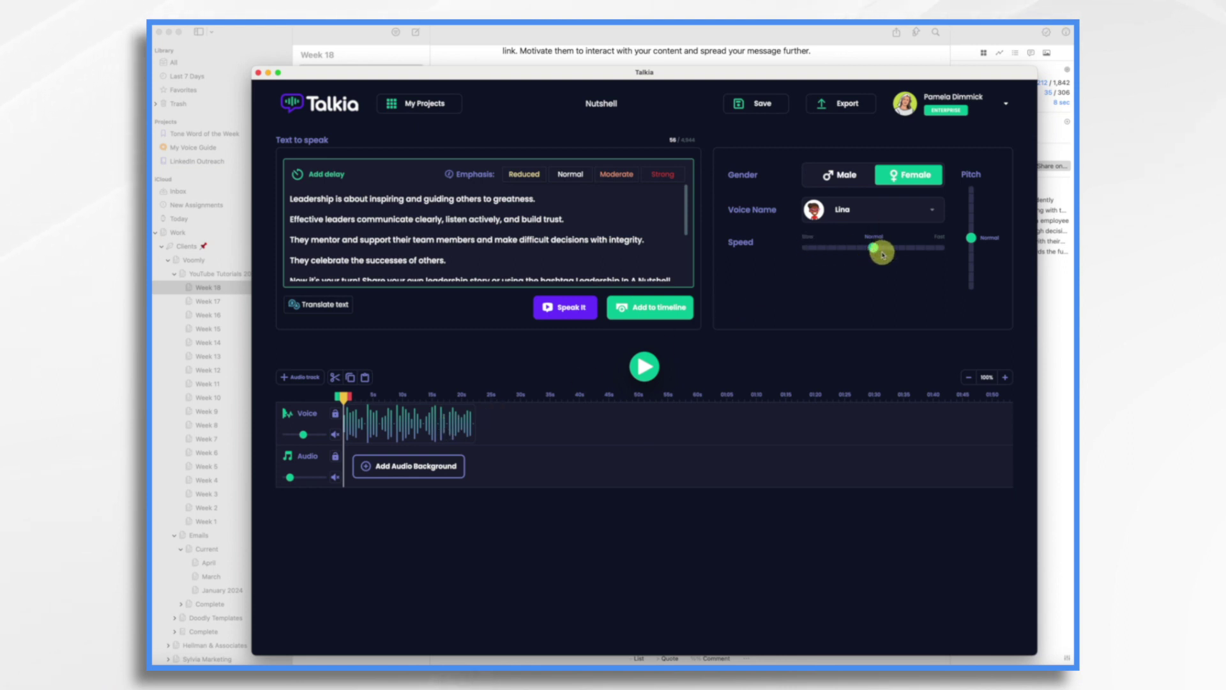
{"action": "left_click_drag", "start_coordinate": [874, 250], "coordinate": [879, 248]}
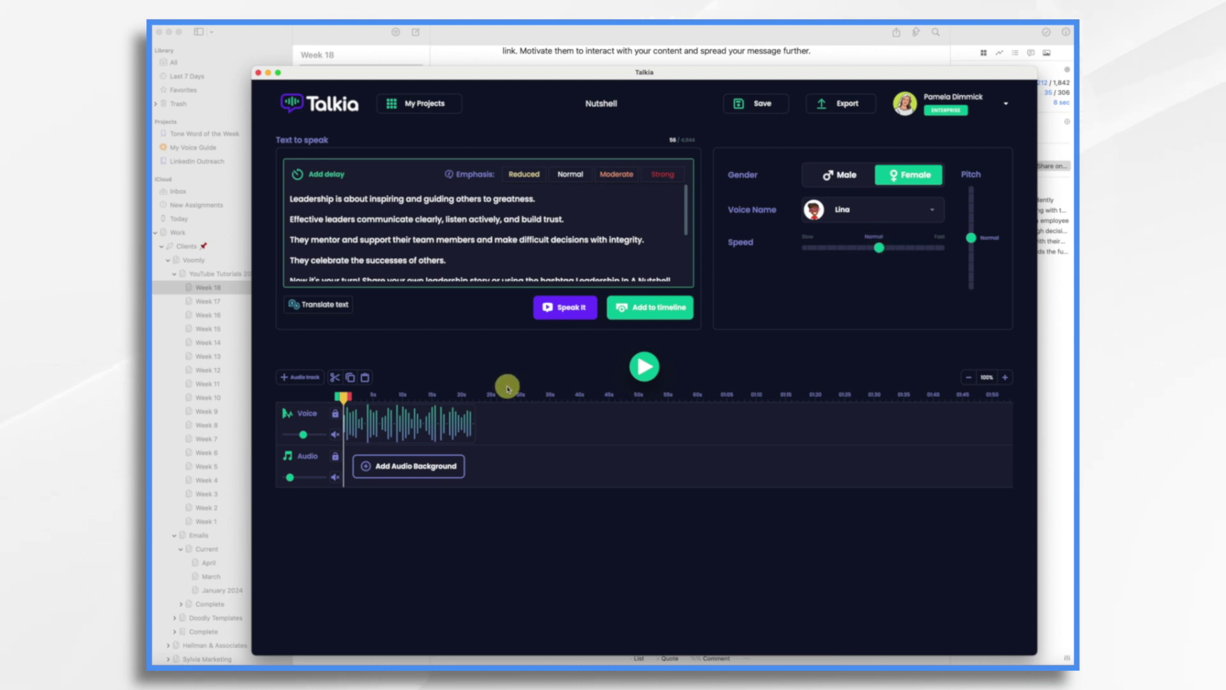
{"action": "left_click", "coordinate": [626, 308]}
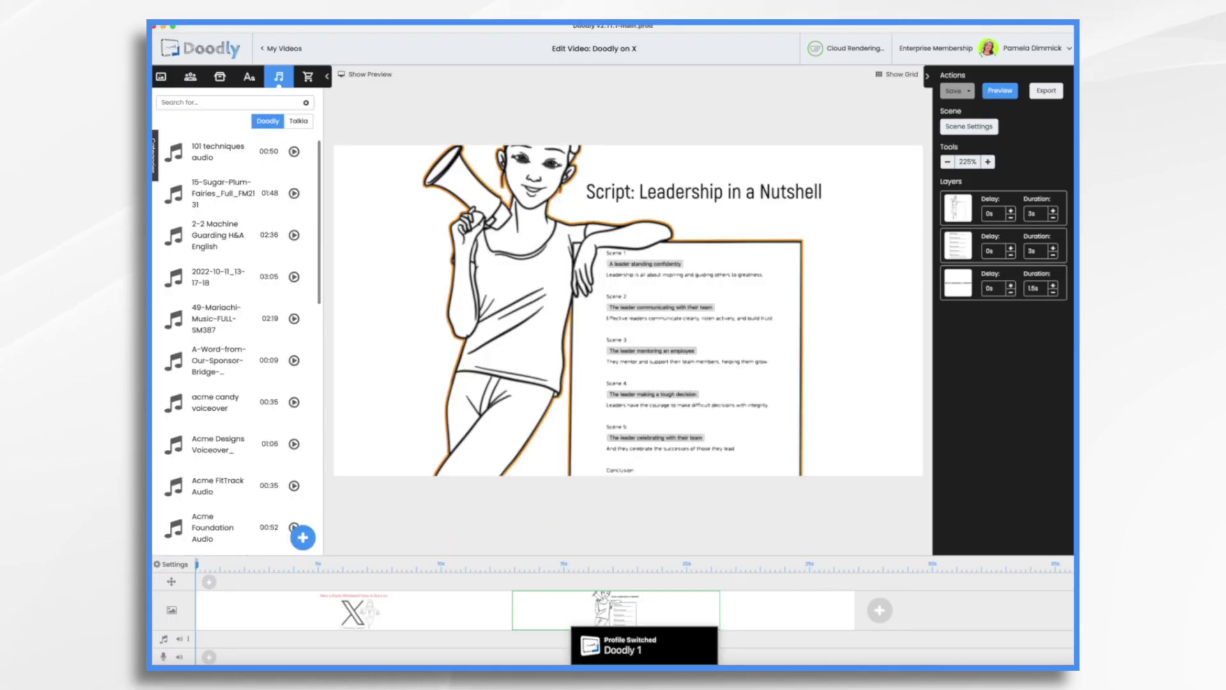
Place the Talkia Nutshell narration on the audio track and delete the old scene
{"action": "left_click", "coordinate": [298, 124]}
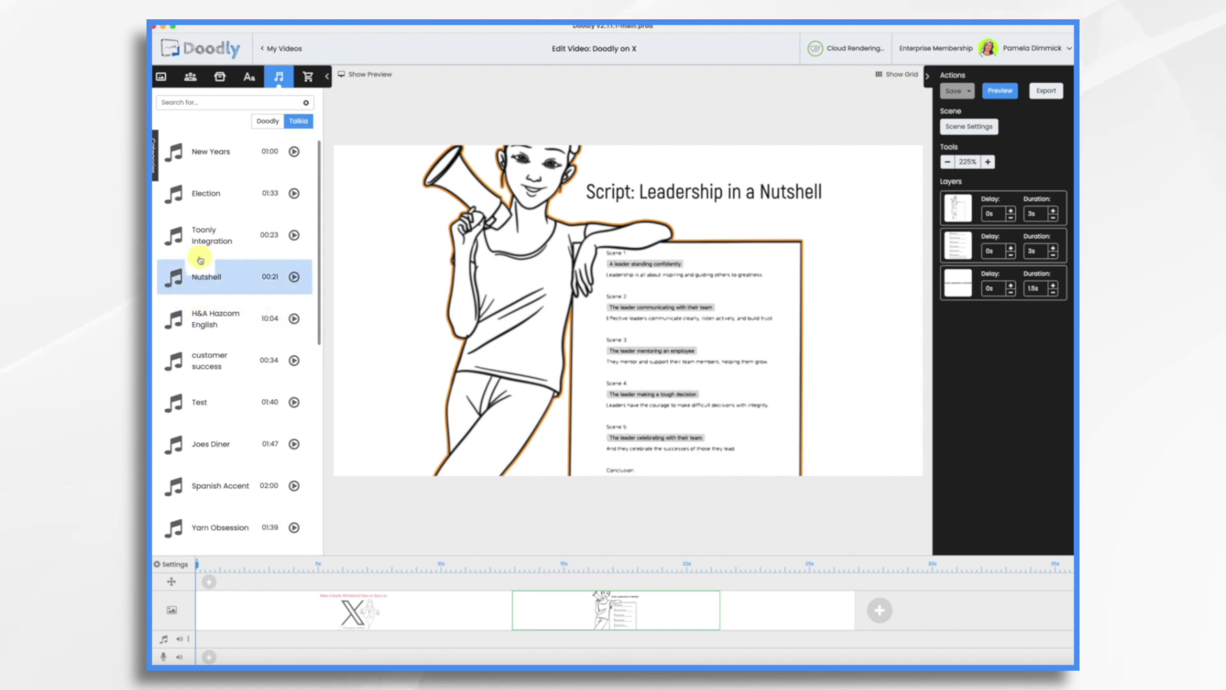
{"action": "left_click_drag", "start_coordinate": [199, 275], "coordinate": [240, 634]}
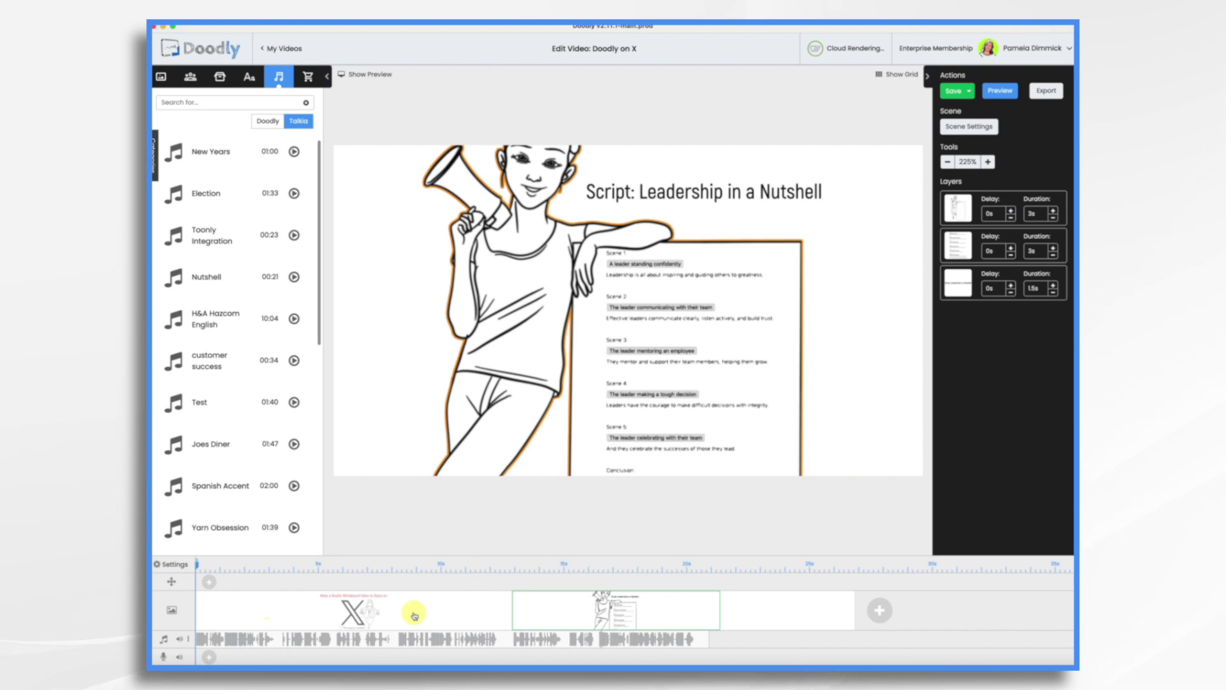
{"action": "right_click", "coordinate": [414, 615]}
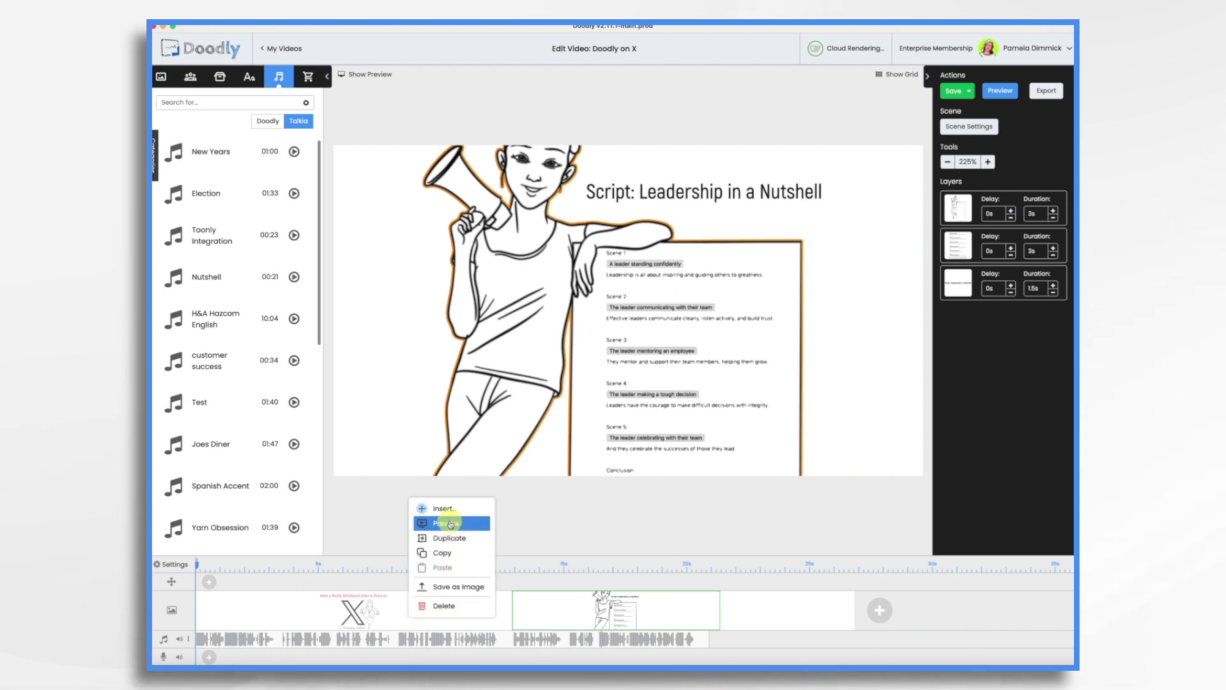
{"action": "left_click", "coordinate": [450, 606]}
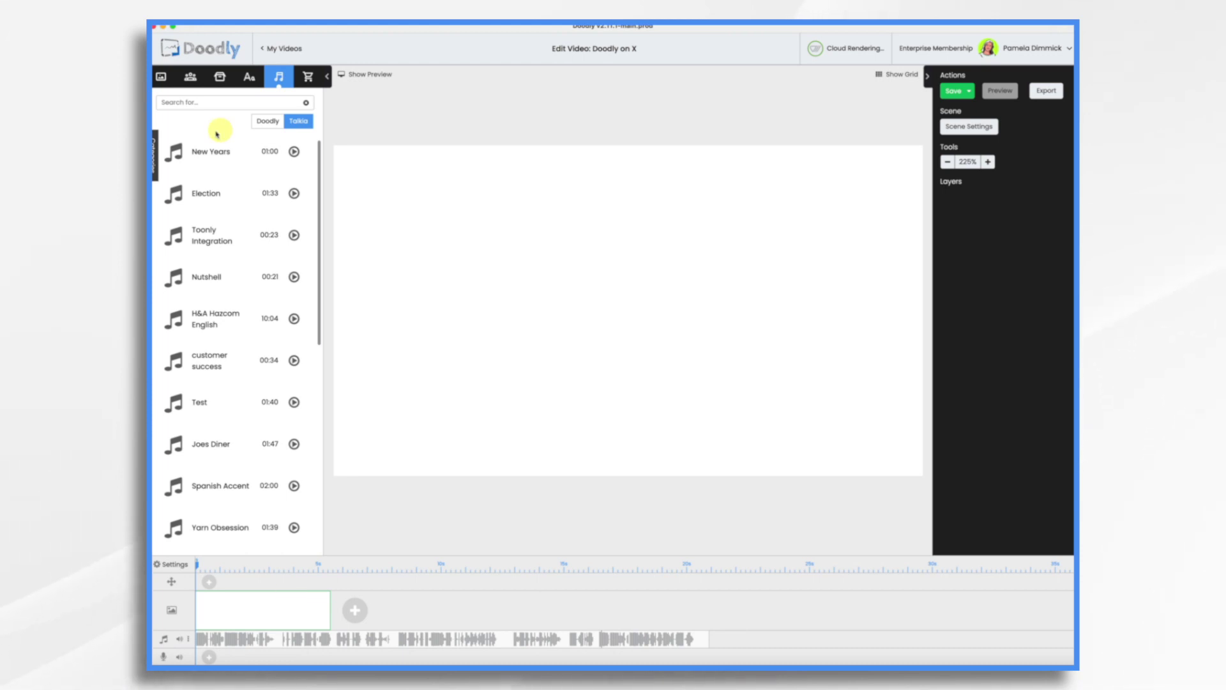
{"action": "left_click", "coordinate": [222, 79]}
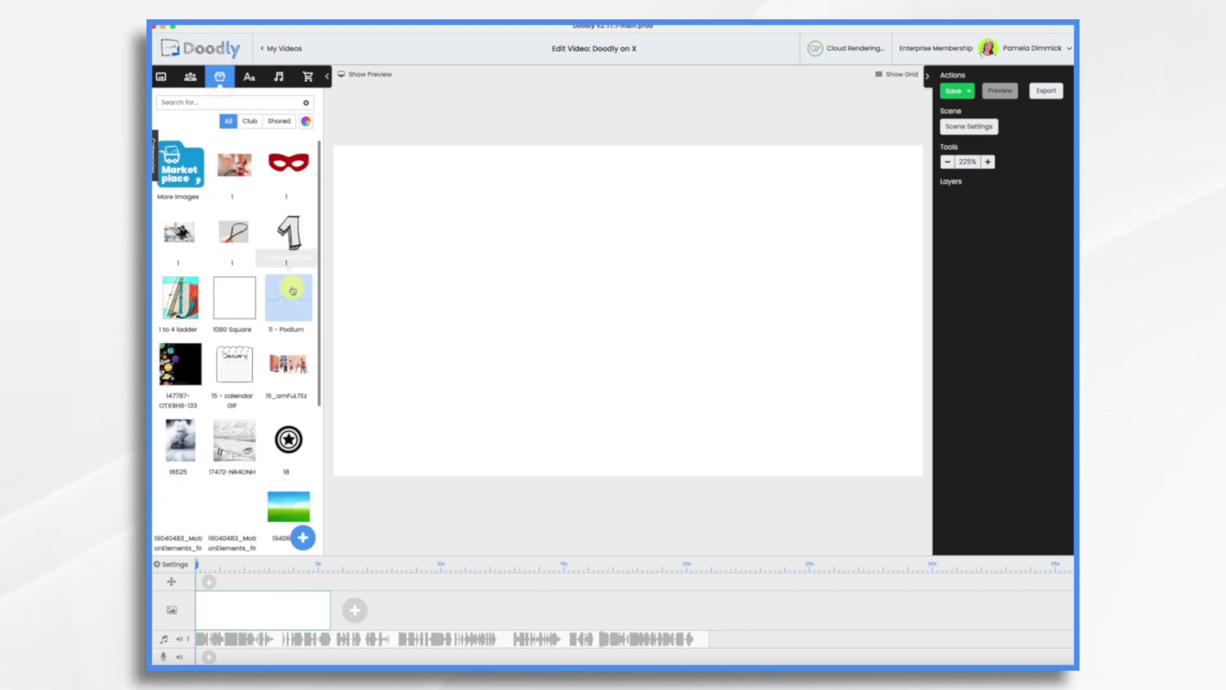
Add nutshell.png as a new prop and search the prop library for 'nut'
{"action": "left_click", "coordinate": [304, 536]}
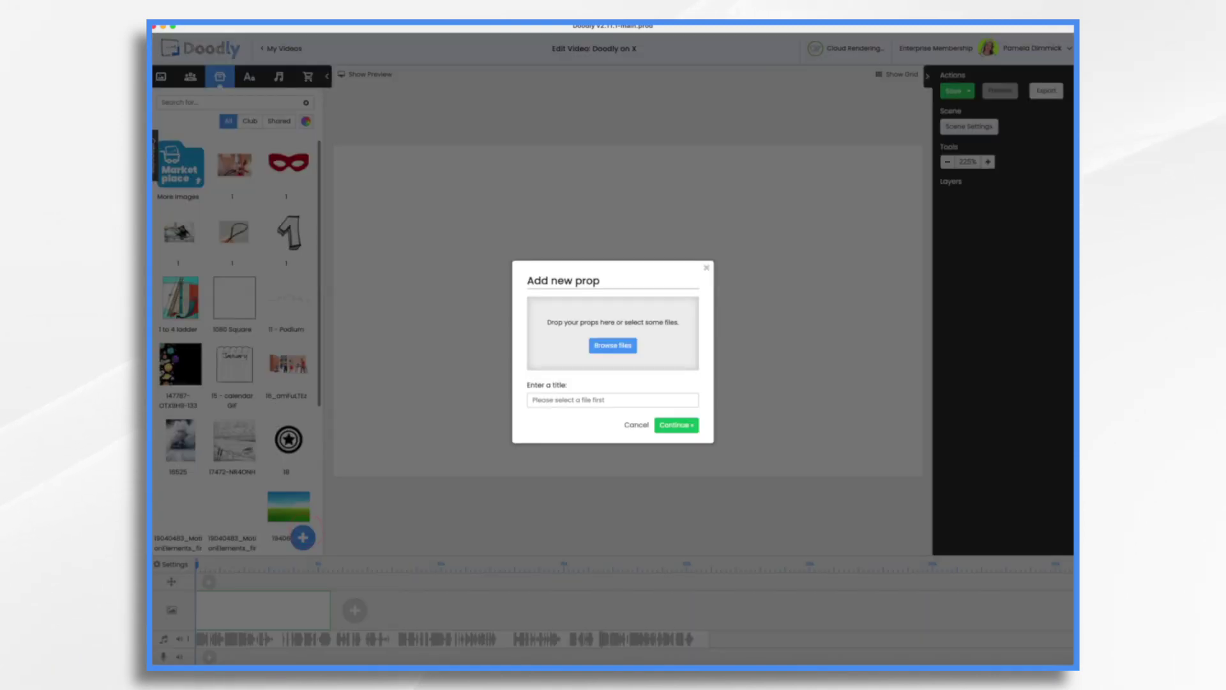
{"action": "left_click_drag", "start_coordinate": [1108, 122], "coordinate": [603, 343]}
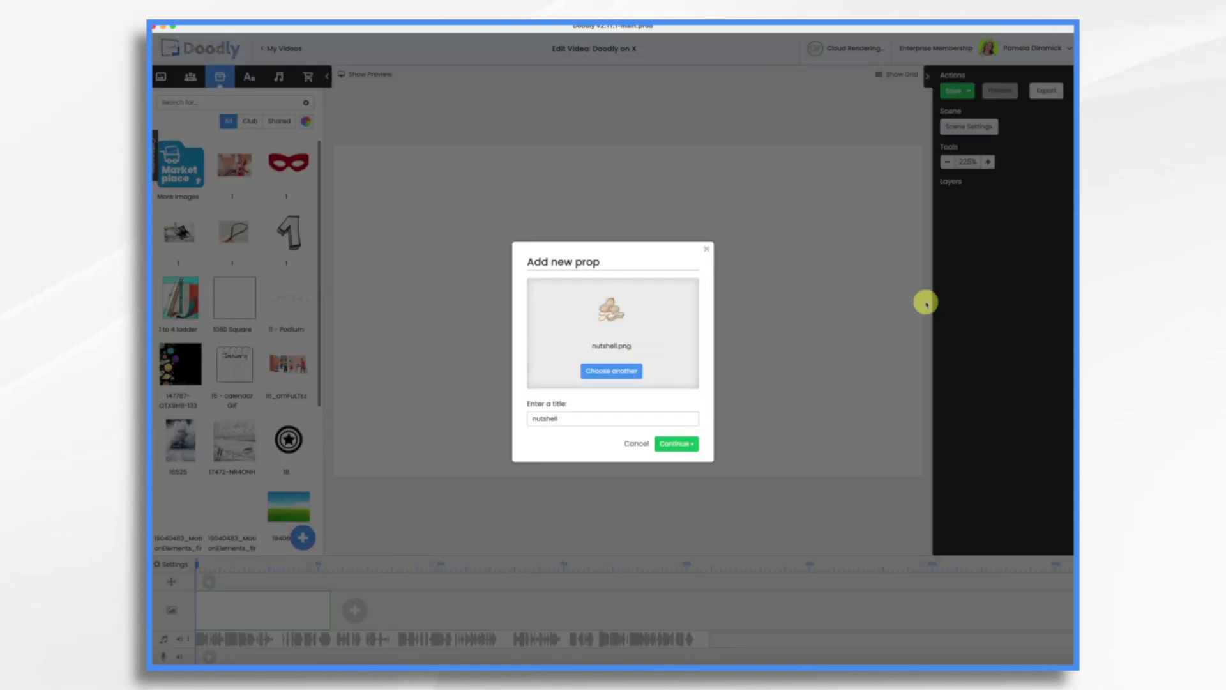
{"action": "left_click", "coordinate": [674, 446]}
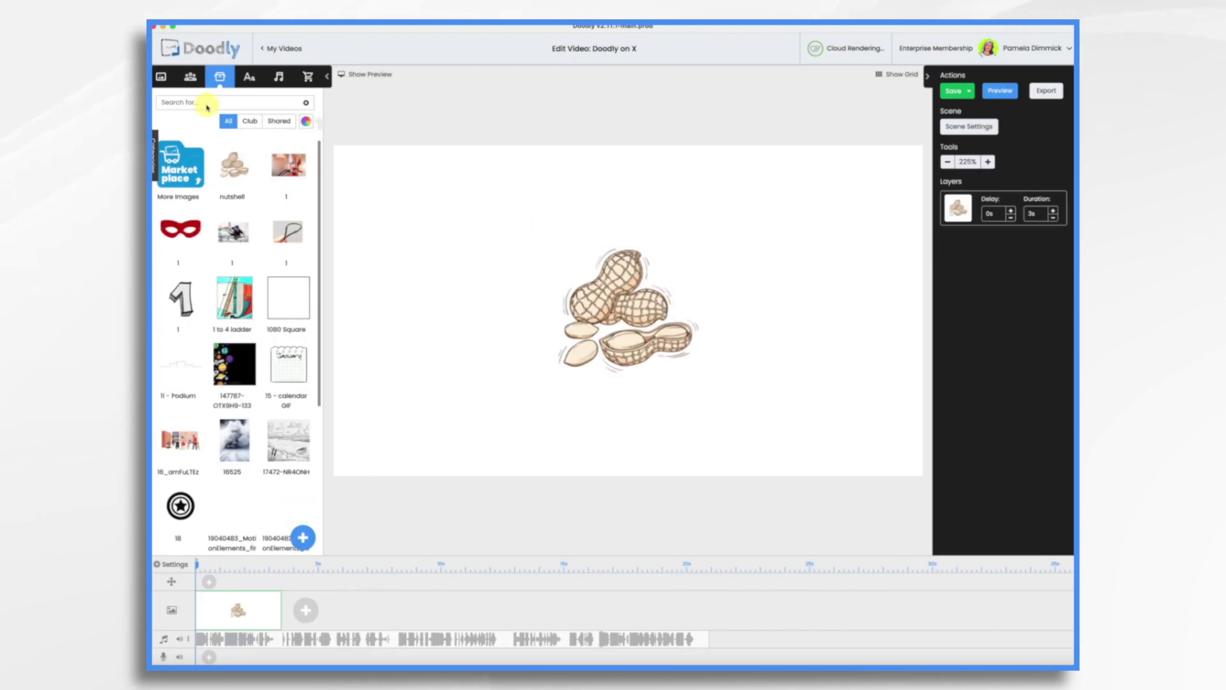
{"action": "left_click", "coordinate": [221, 102]}
{"action": "type", "text": "nut"}
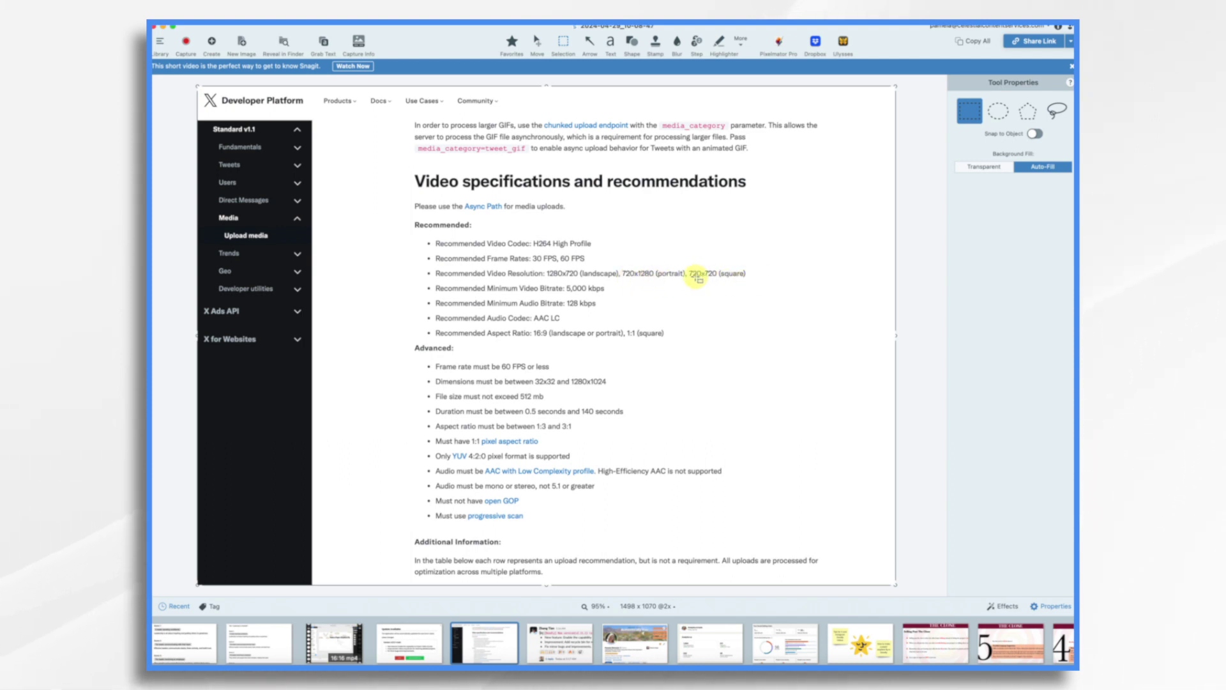
{"action": "key", "text": "super+Tab"}
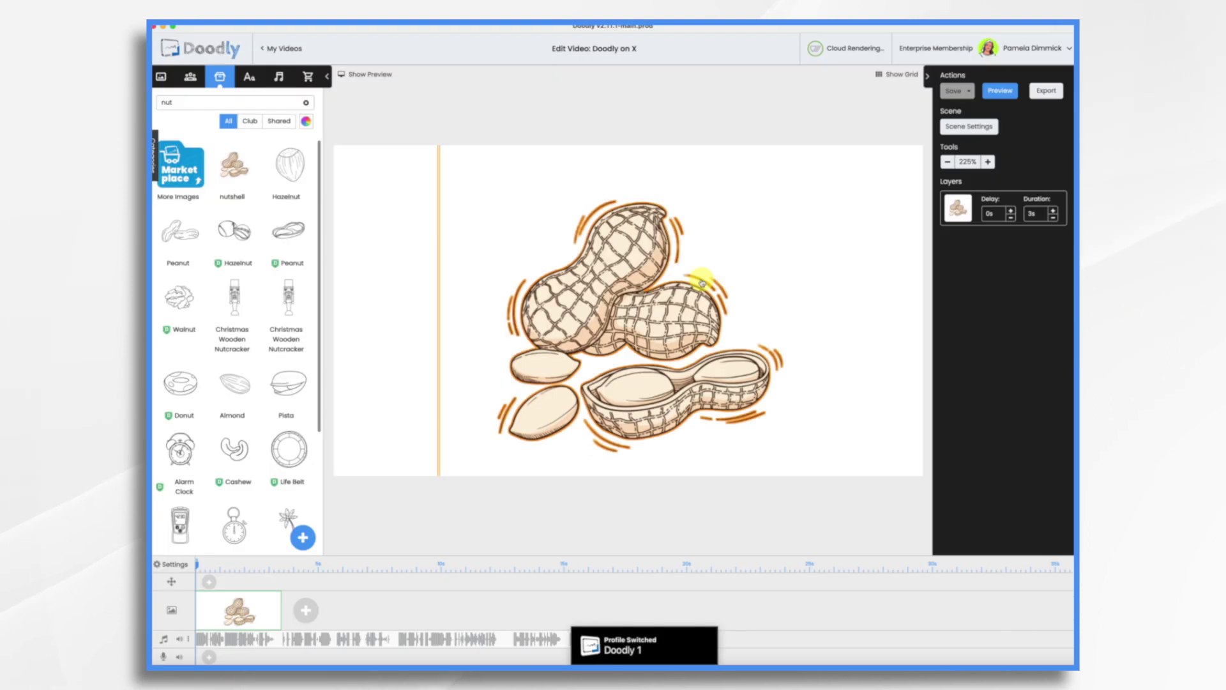
Set the video resolution to a custom 720 × 720 square size
{"action": "left_click", "coordinate": [173, 562]}
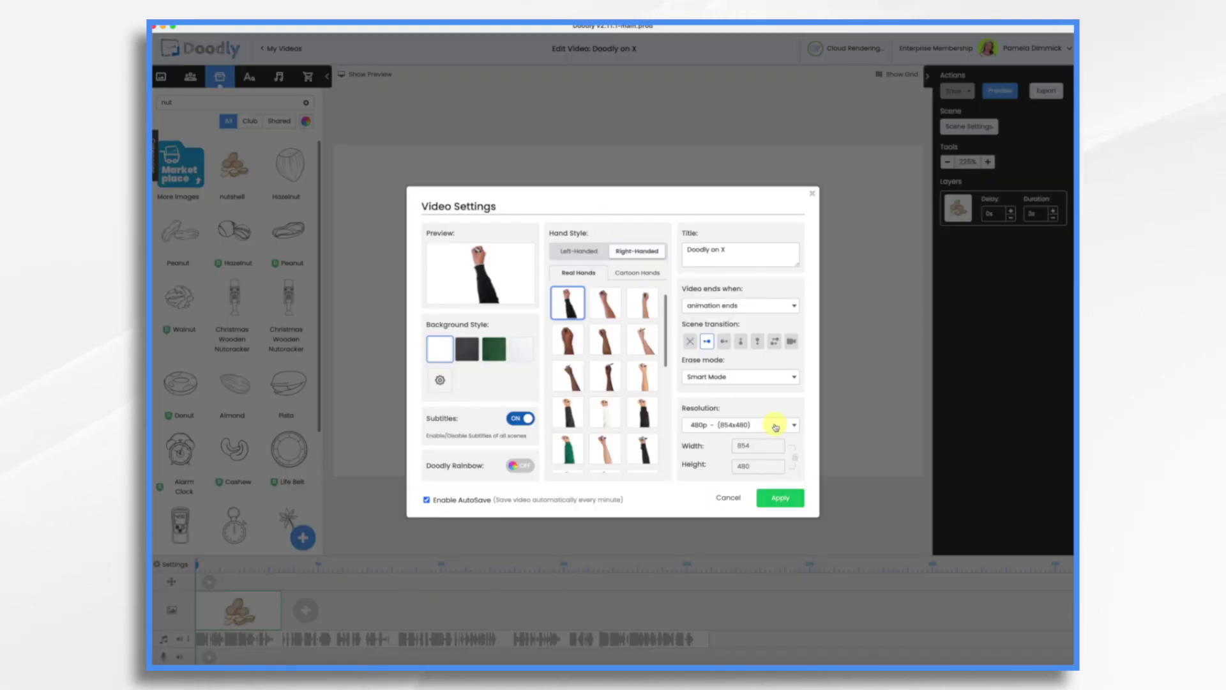
{"action": "left_click", "coordinate": [740, 425]}
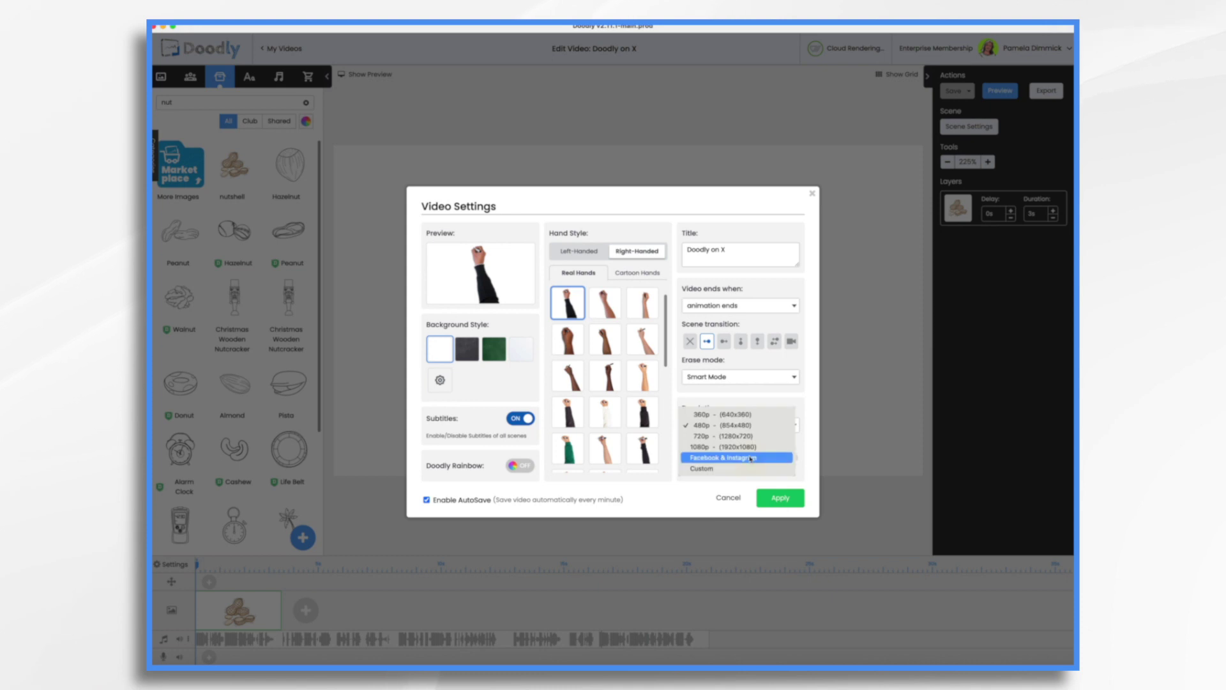
{"action": "left_click", "coordinate": [751, 454]}
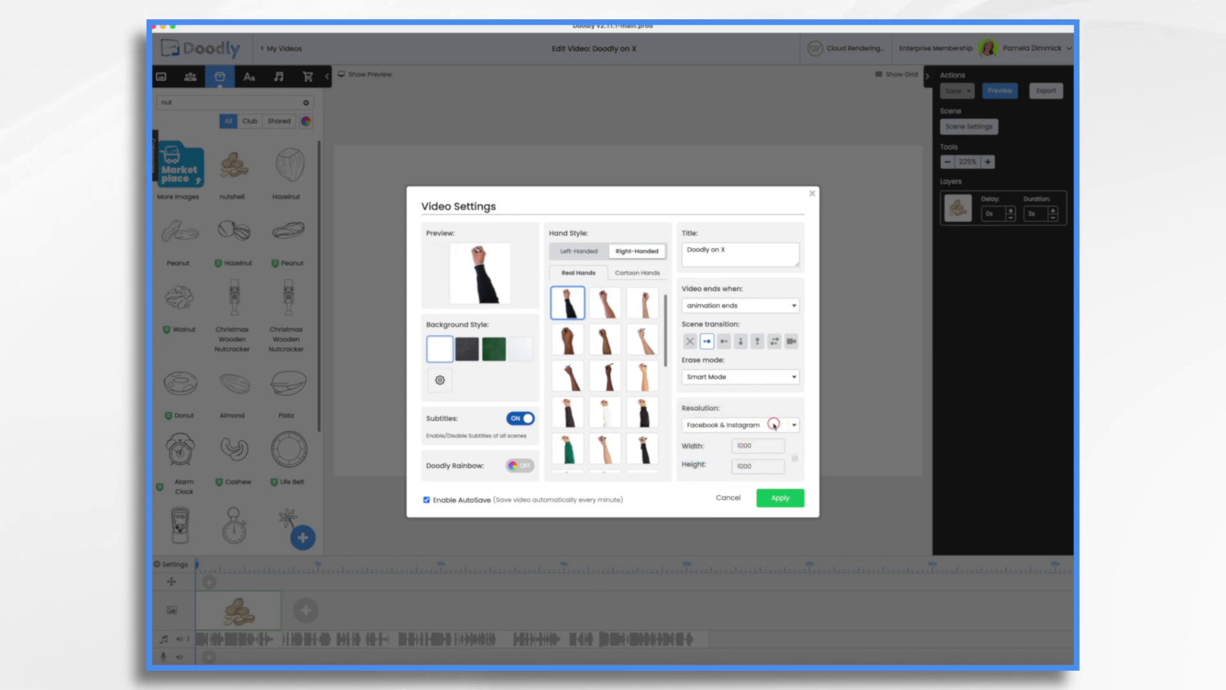
{"action": "left_click", "coordinate": [721, 440]}
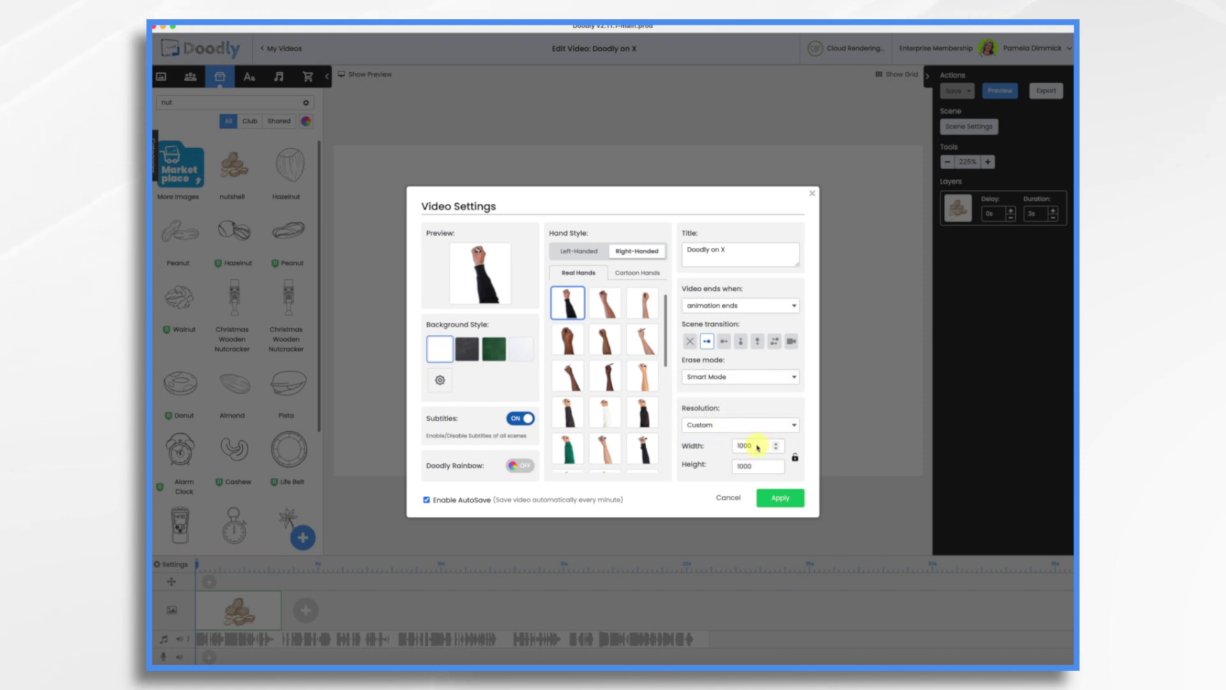
{"action": "key", "text": "BackSpace"}
{"action": "key", "text": "BackSpace"}
{"action": "key", "text": "BackSpace"}
{"action": "key", "text": "BackSpace"}
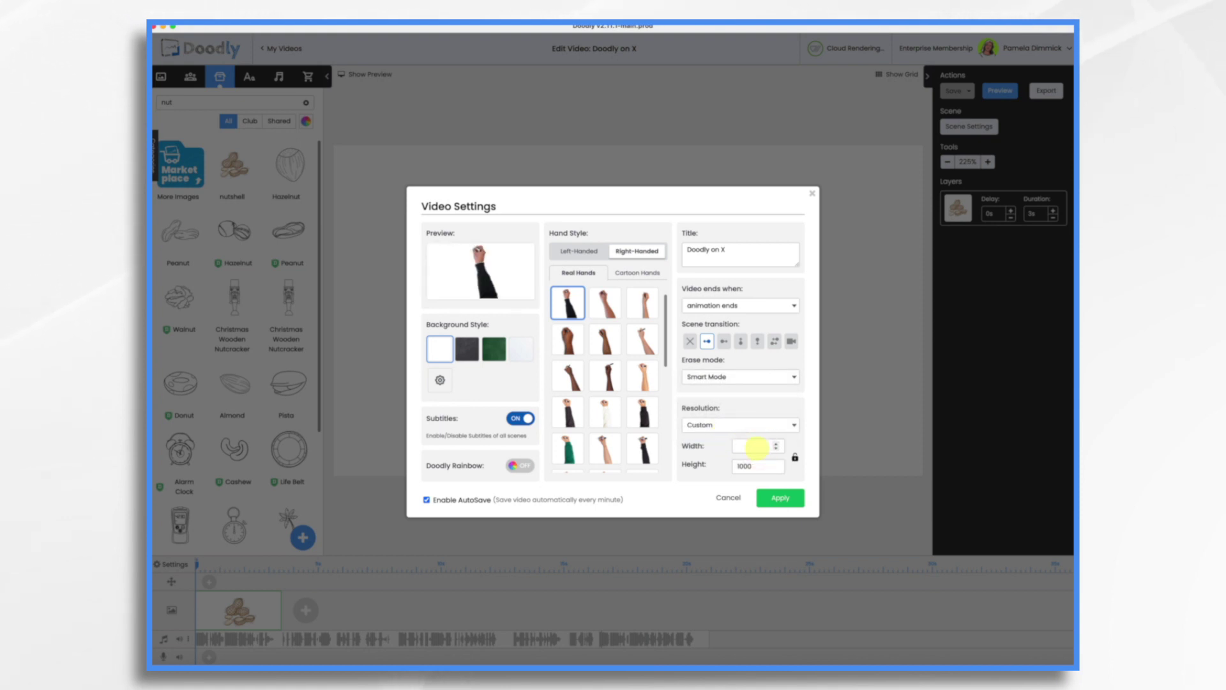
{"action": "type", "text": "720"}
{"action": "left_click", "coordinate": [751, 467]}
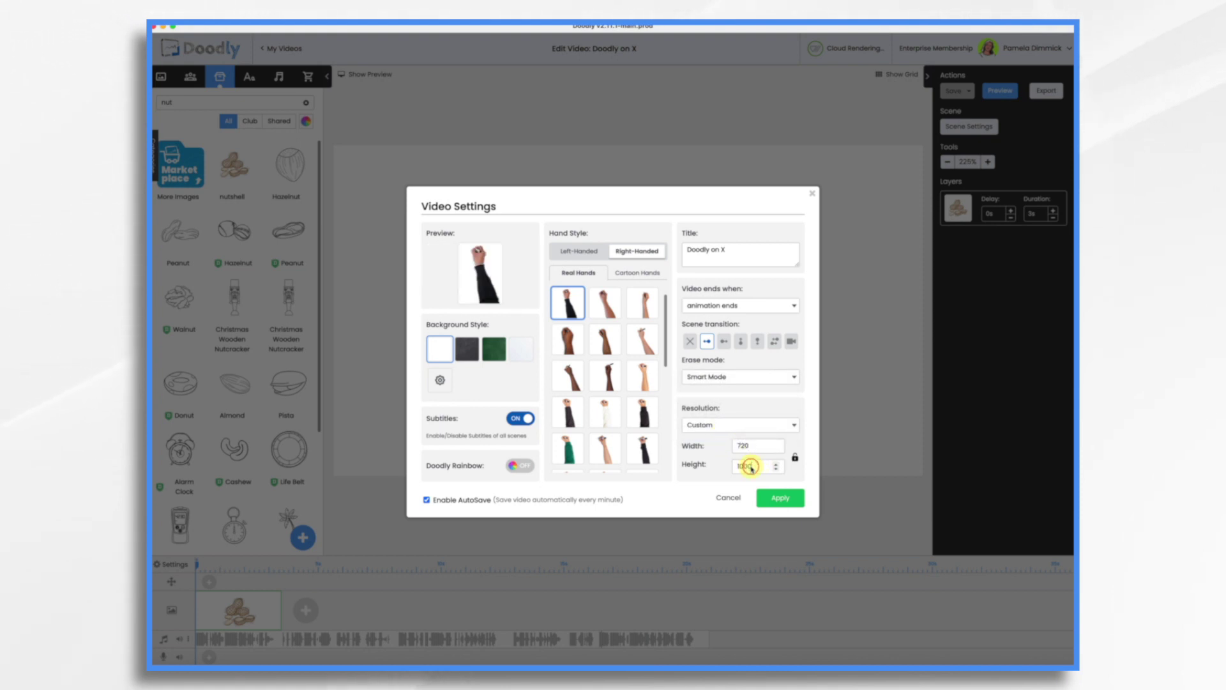
{"action": "key", "text": "BackSpace"}
{"action": "key", "text": "BackSpace"}
{"action": "key", "text": "BackSpace"}
{"action": "key", "text": "BackSpace"}
{"action": "type", "text": "7"}
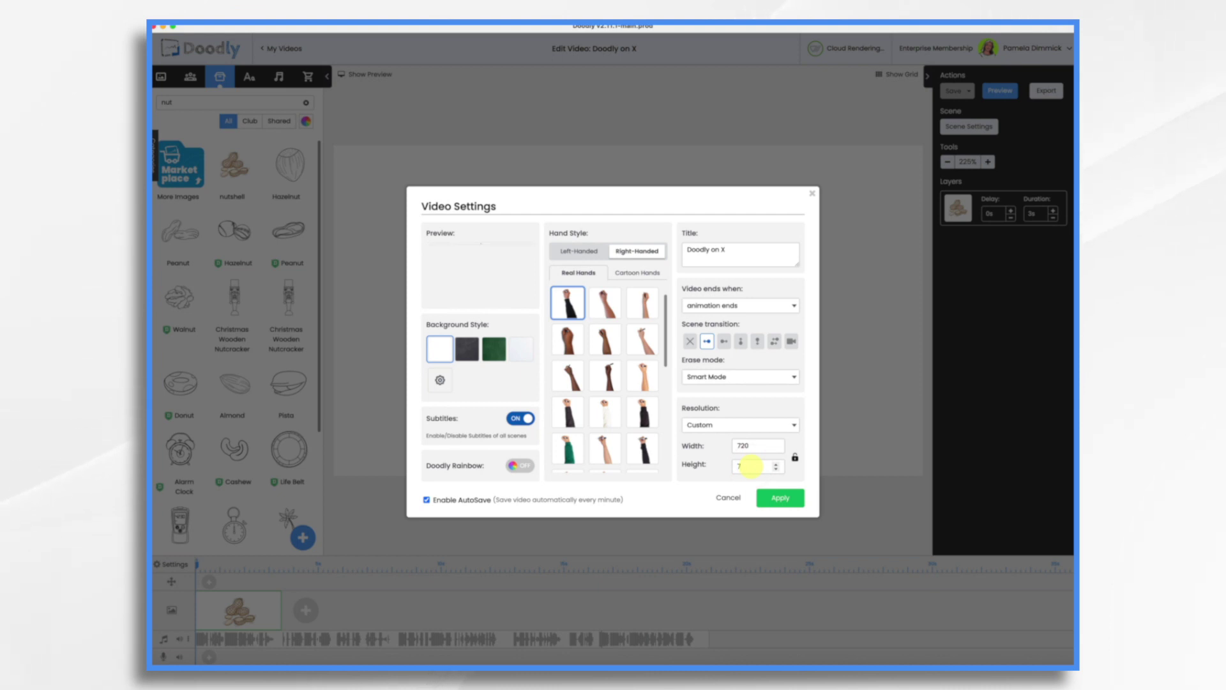
{"action": "type", "text": "20"}
{"action": "left_click", "coordinate": [783, 502]}
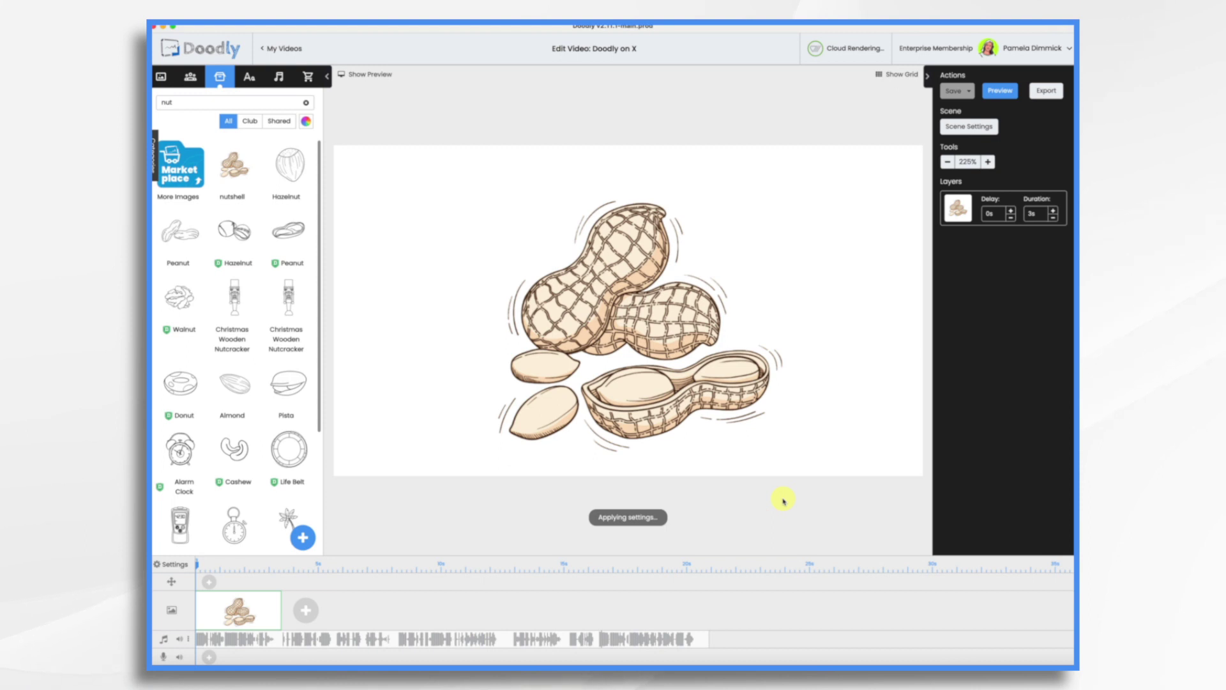
Enlarge the peanut image to about 738 × 738 px and shift it down on the canvas
{"action": "left_click", "coordinate": [624, 287]}
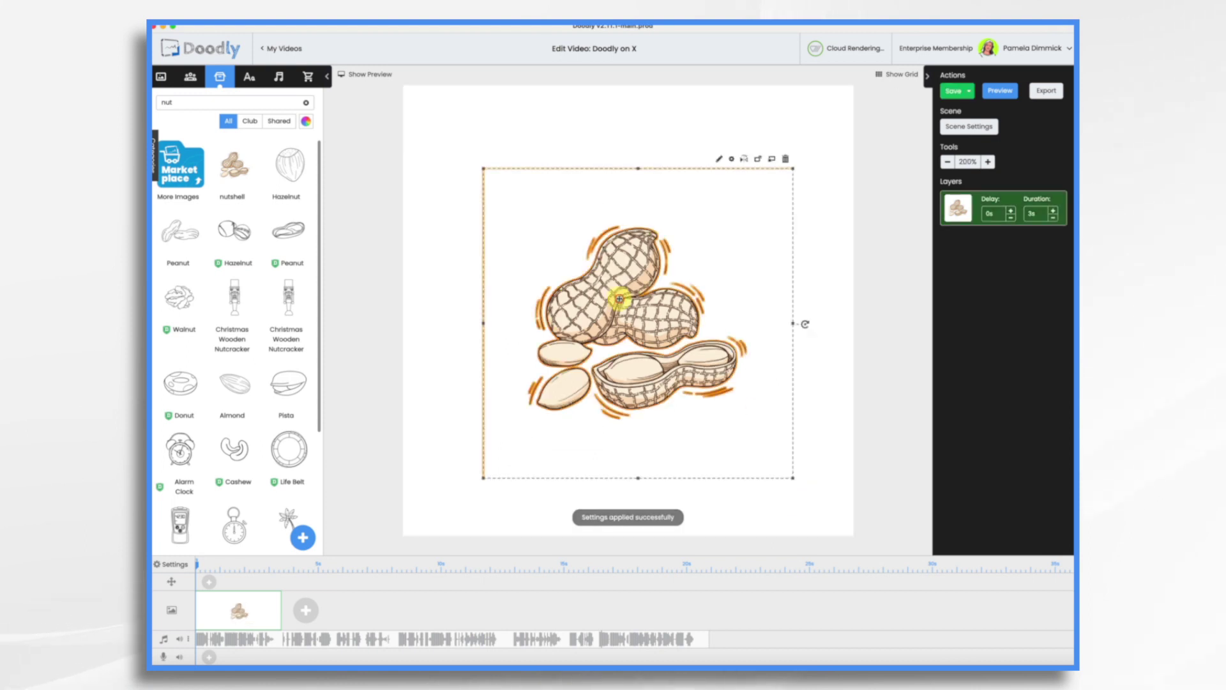
{"action": "left_click_drag", "start_coordinate": [484, 168], "coordinate": [374, 67]}
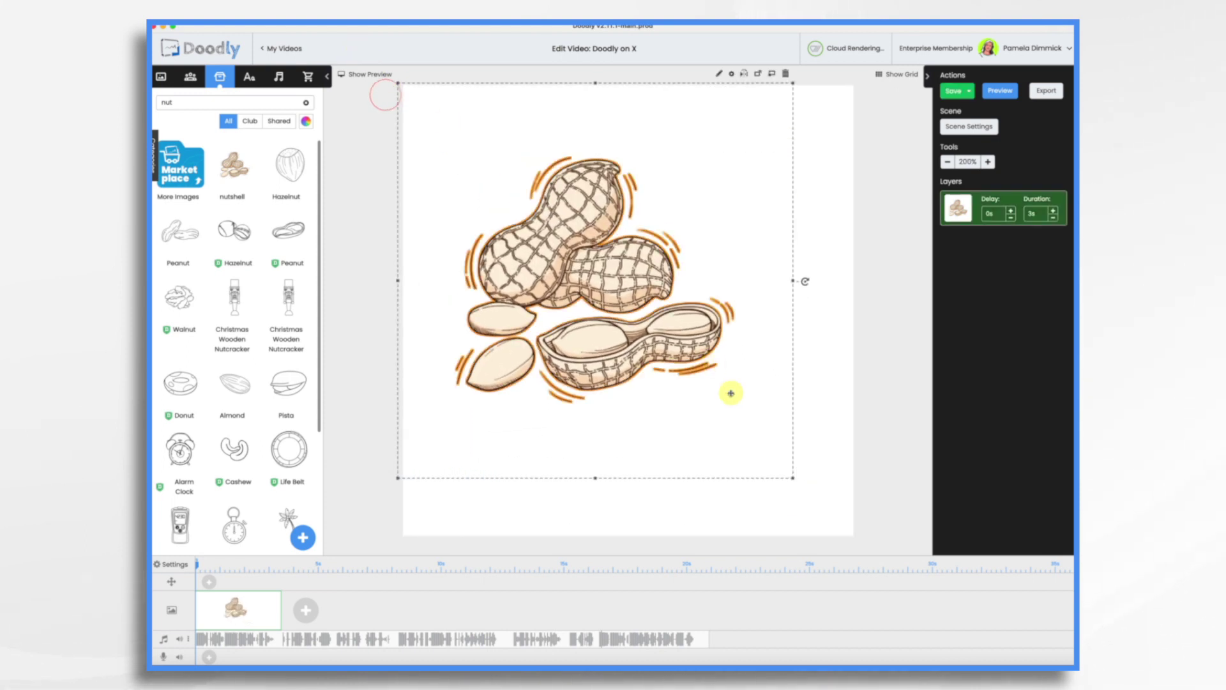
{"action": "left_click_drag", "start_coordinate": [793, 477], "coordinate": [907, 523]}
{"action": "left_click_drag", "start_coordinate": [668, 291], "coordinate": [664, 330]}
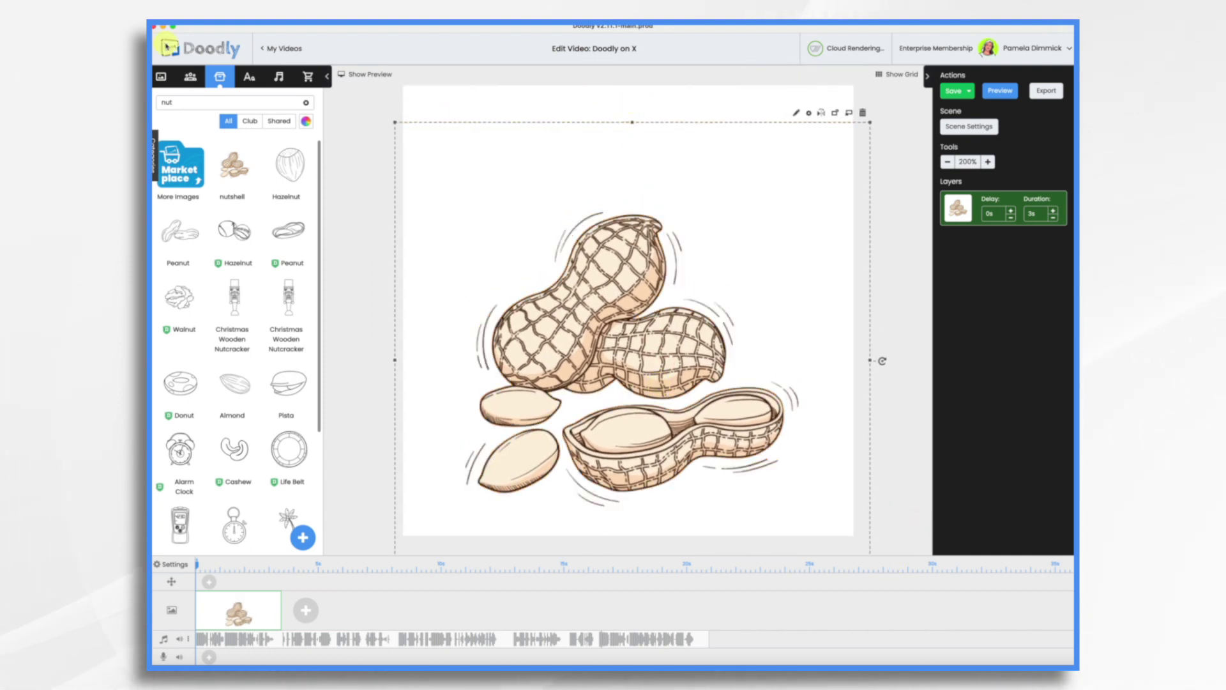
{"action": "left_click", "coordinate": [249, 77]}
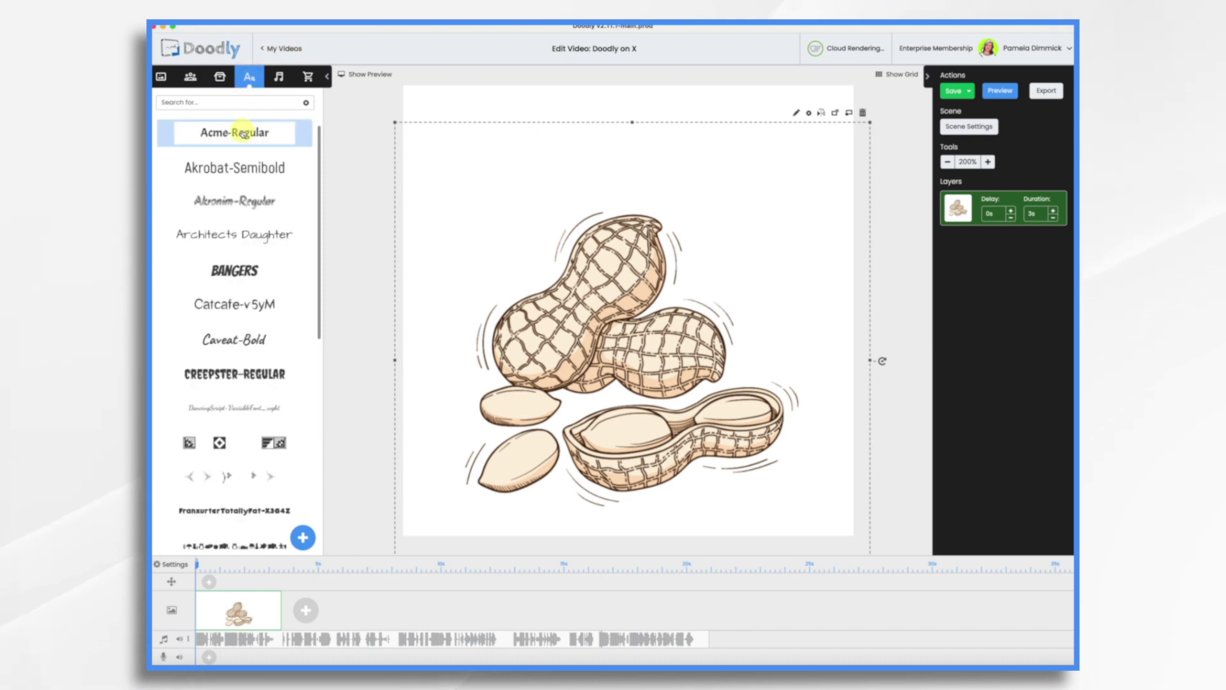
Add a large Acme-Regular 'Leadership in a Nutshell' title at the top of the canvas
{"action": "left_click_drag", "start_coordinate": [243, 134], "coordinate": [600, 180]}
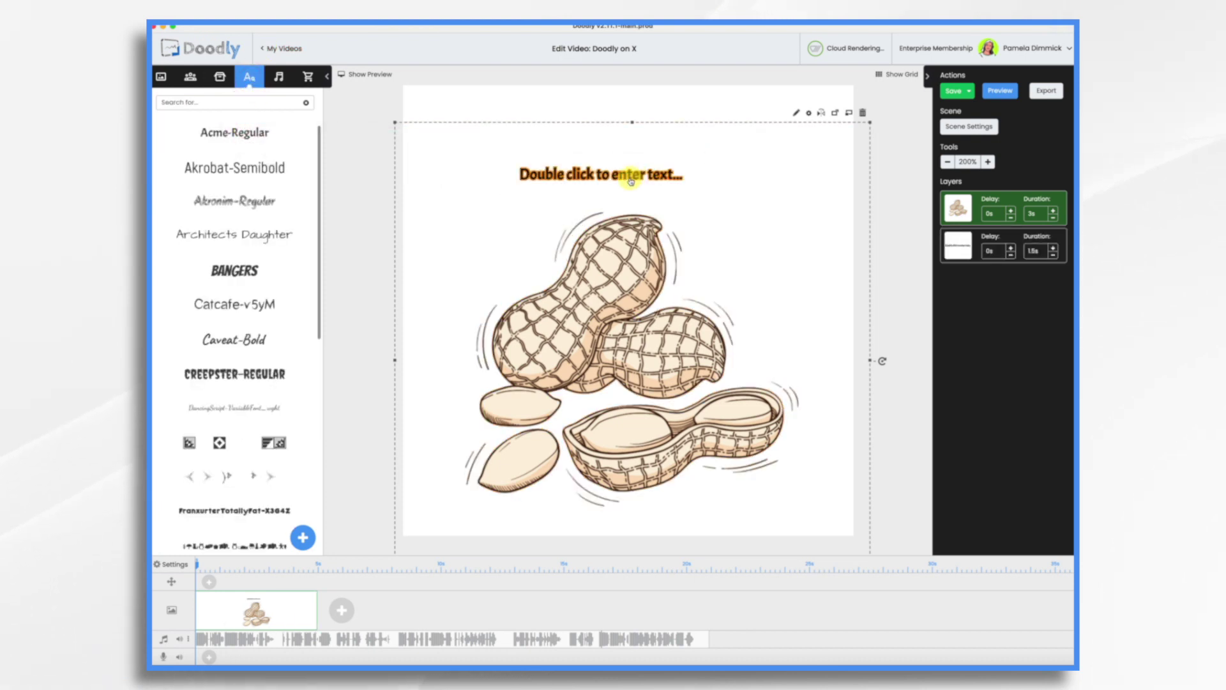
{"action": "double_click", "coordinate": [630, 181]}
{"action": "key", "text": "ctrl+a"}
{"action": "type", "text": "Leadership in a Nut"}
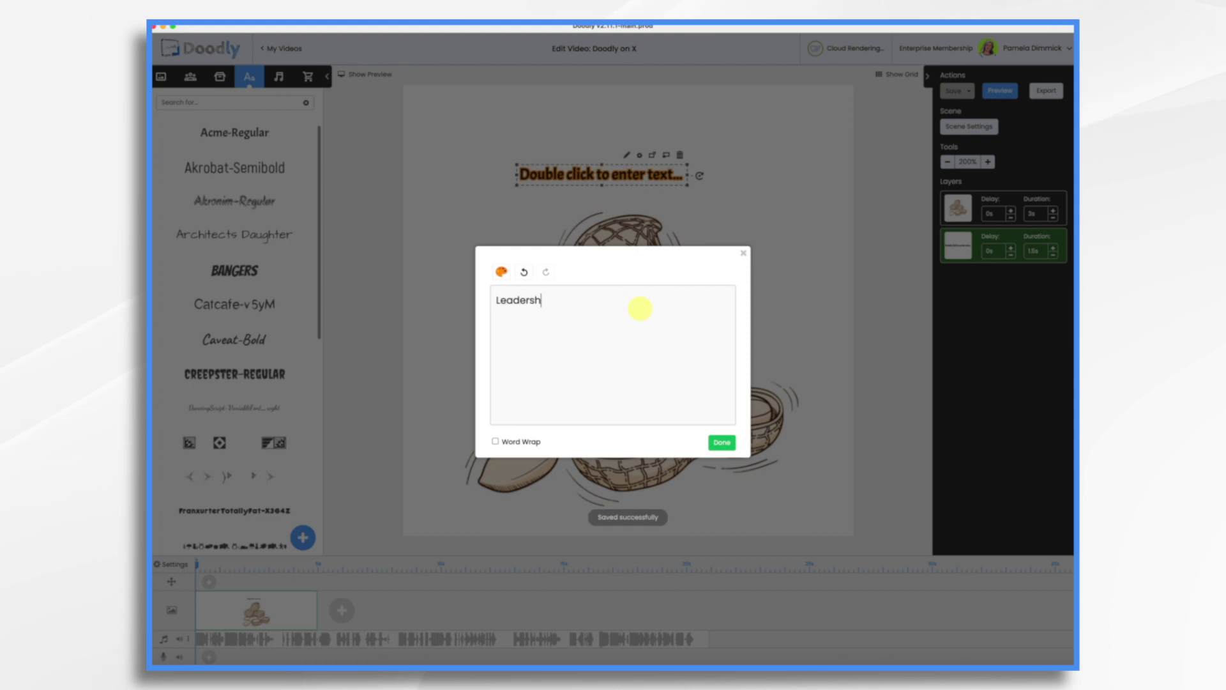
{"action": "left_click", "coordinate": [730, 449]}
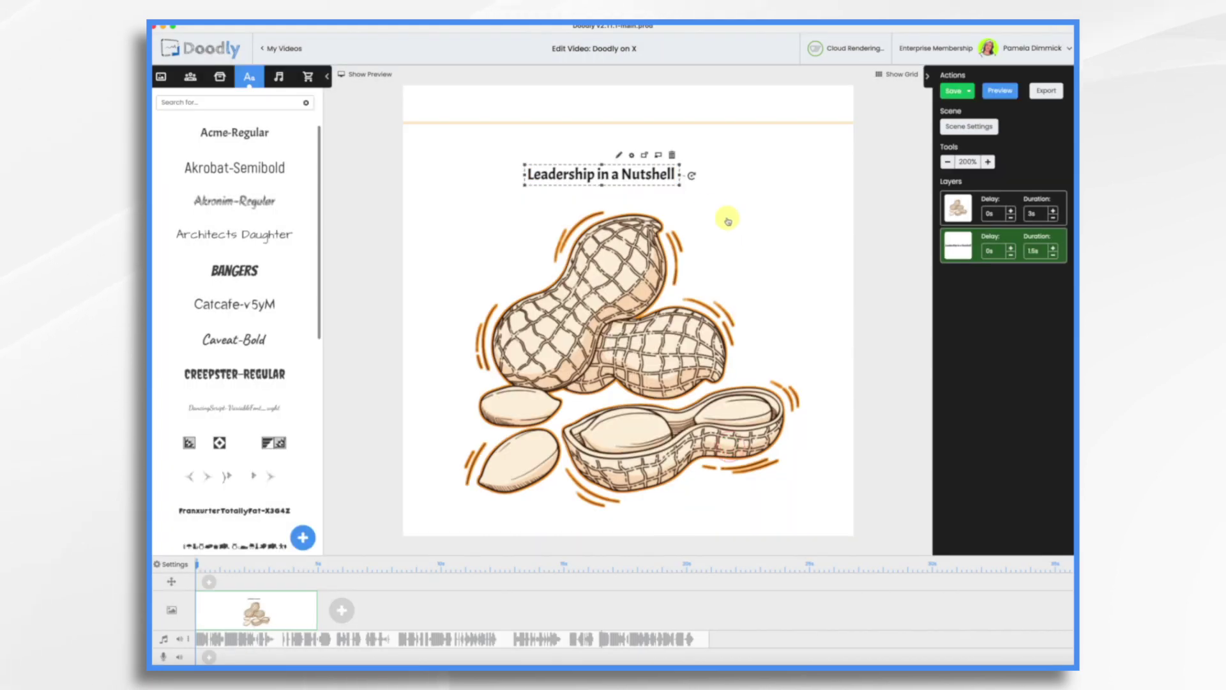
{"action": "left_click_drag", "start_coordinate": [689, 182], "coordinate": [903, 247]}
{"action": "left_click_drag", "start_coordinate": [727, 202], "coordinate": [638, 158]}
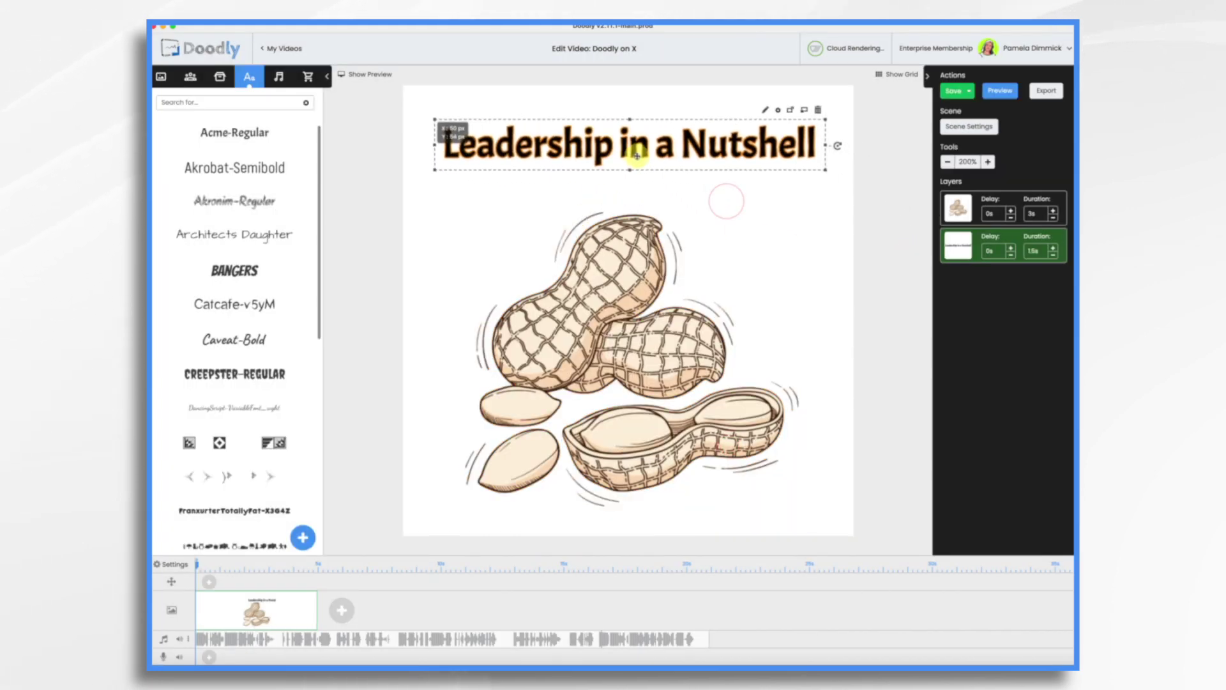
Set the peanut layer's duration to 0s and the title's to 2s, then show the preview
{"action": "left_click", "coordinate": [616, 351]}
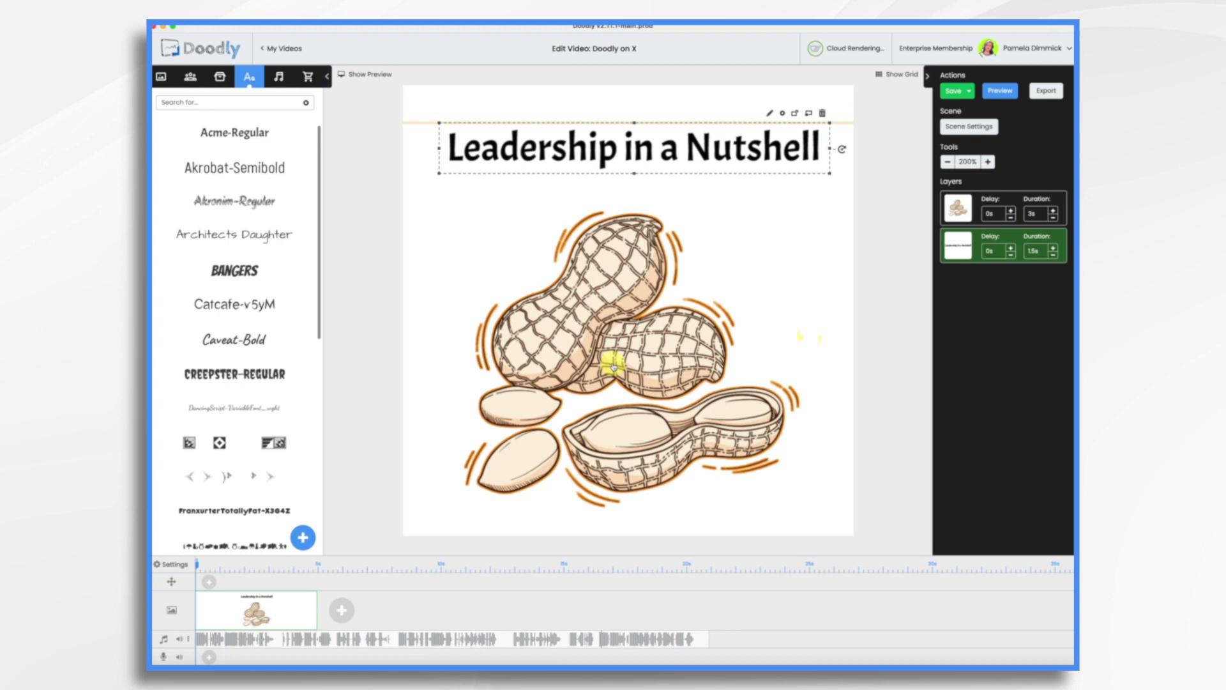
{"action": "left_click", "coordinate": [1053, 217]}
{"action": "left_click", "coordinate": [1053, 217]}
{"action": "left_click", "coordinate": [1053, 217]}
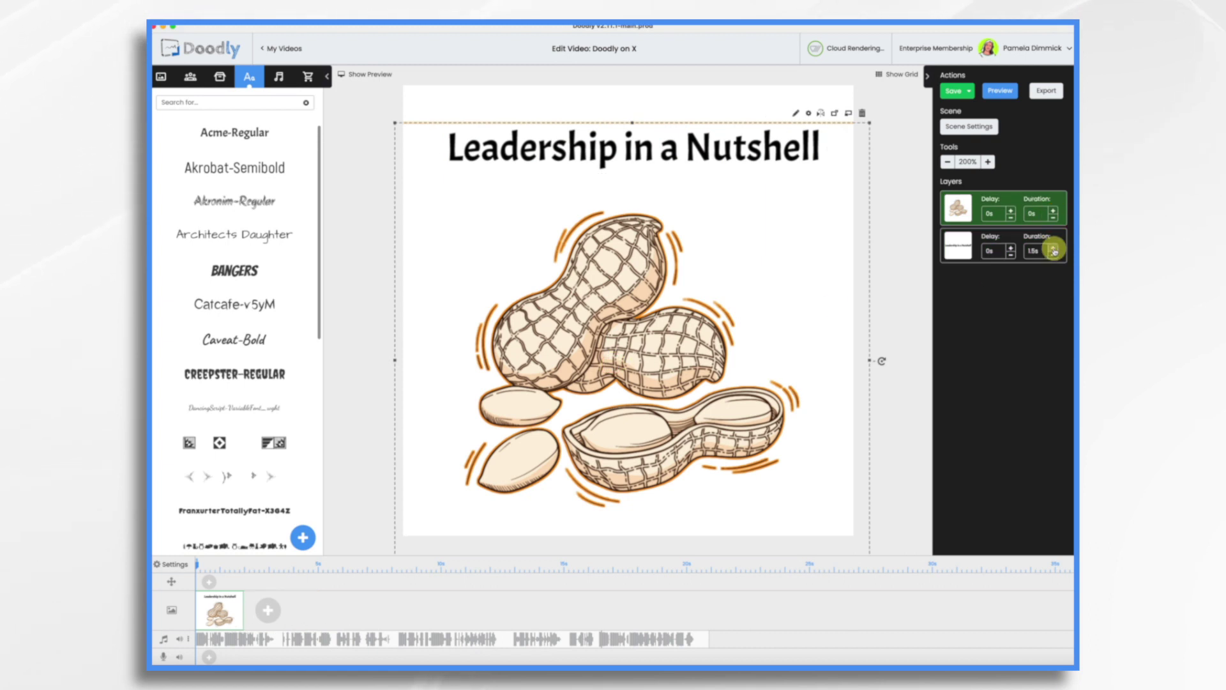
{"action": "left_click", "coordinate": [1053, 247]}
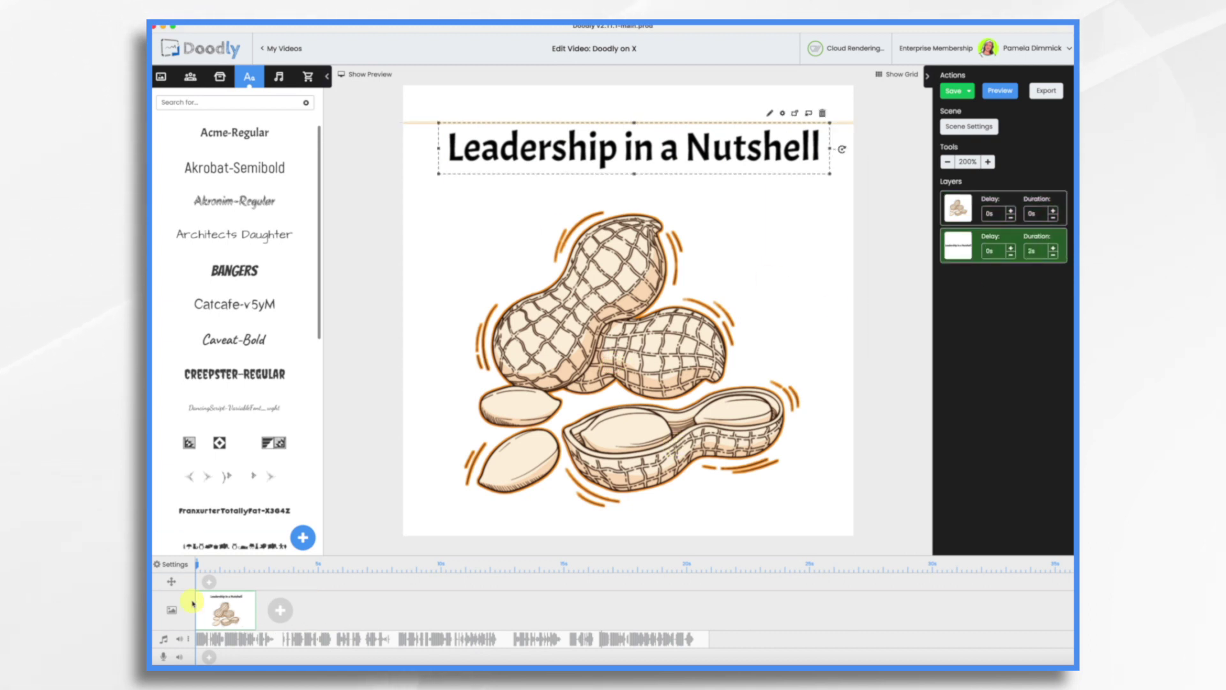
{"action": "left_click", "coordinate": [352, 74]}
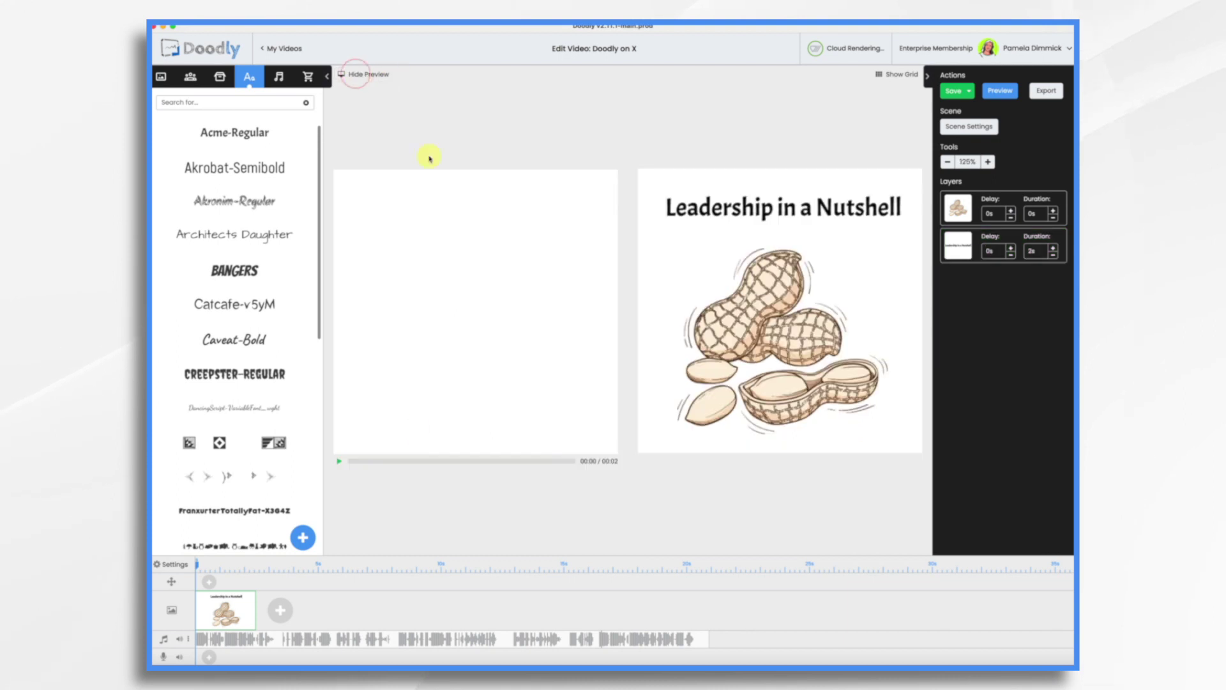
{"action": "left_click", "coordinate": [340, 461]}
Play the title scene preview and add a blank second scene
{"action": "left_click", "coordinate": [339, 462]}
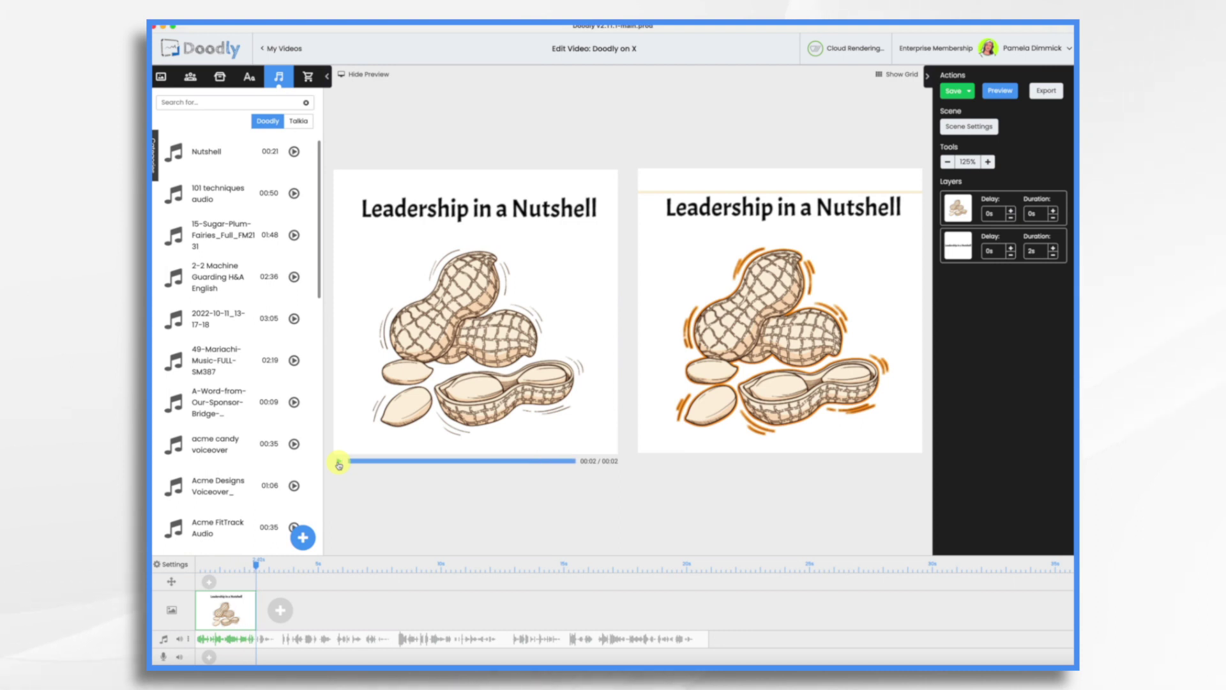
{"action": "left_click", "coordinate": [285, 618]}
{"action": "left_click", "coordinate": [197, 77]}
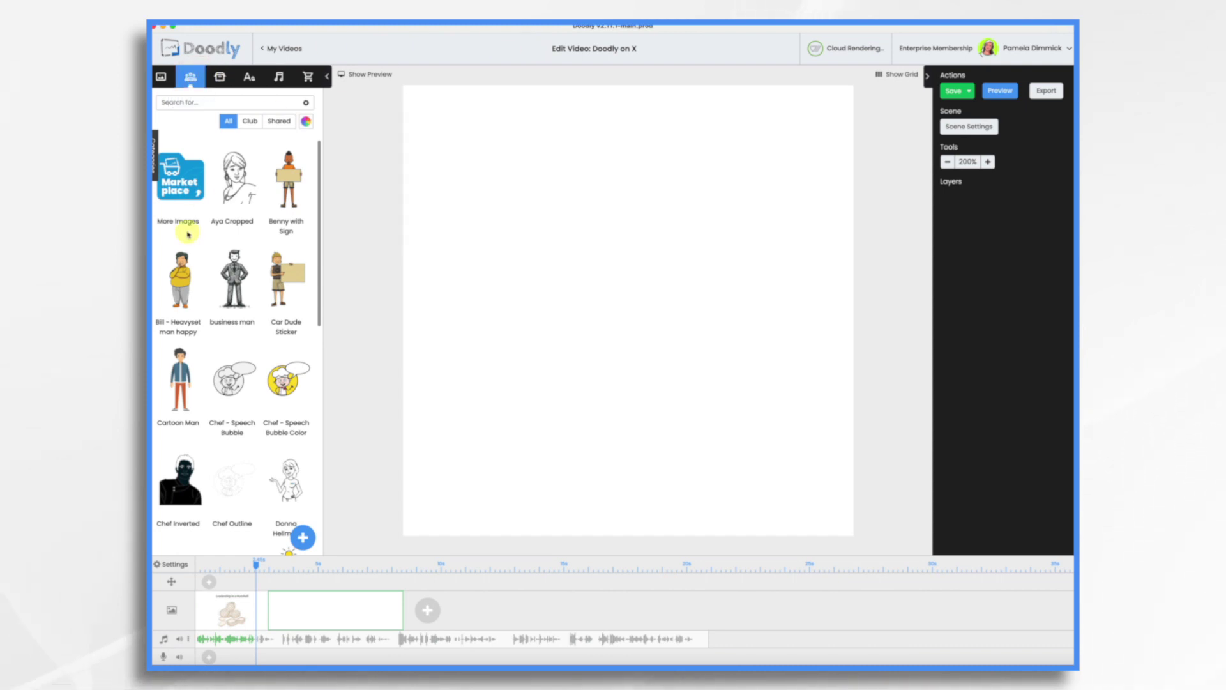
{"action": "left_click", "coordinate": [212, 103]}
Add the Baco Businessman In Office character from a 'business' search and enlarge it slightly
{"action": "type", "text": "business"}
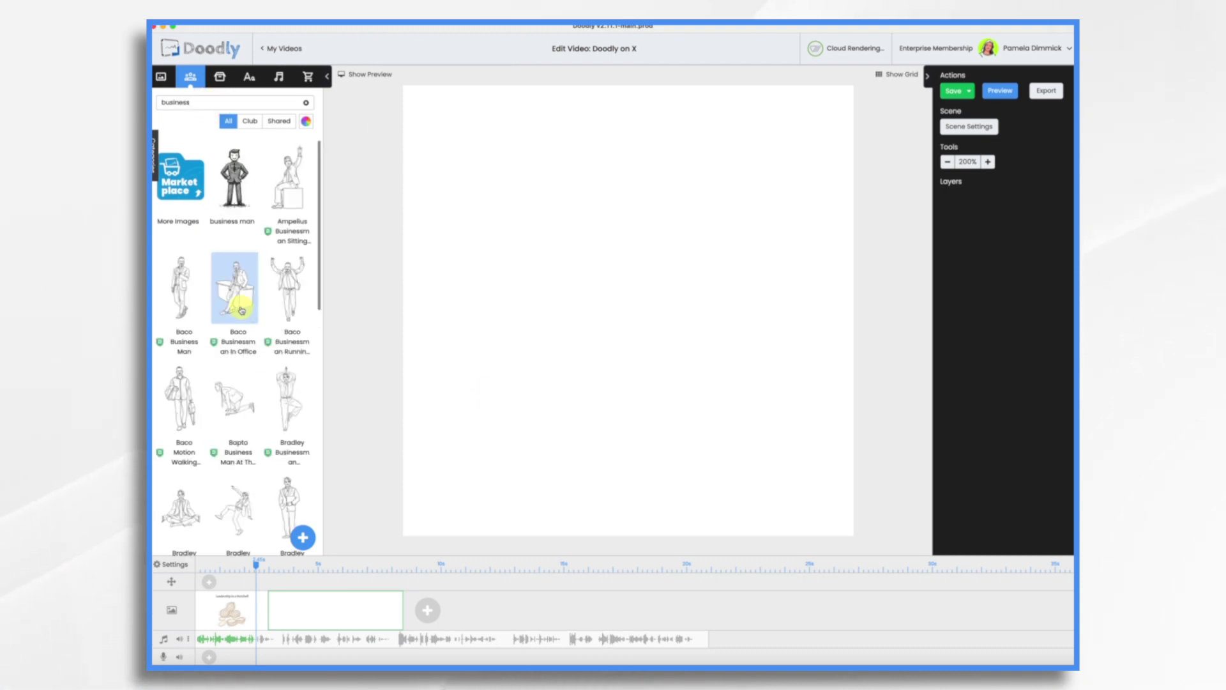
{"action": "left_click_drag", "start_coordinate": [241, 311], "coordinate": [651, 345]}
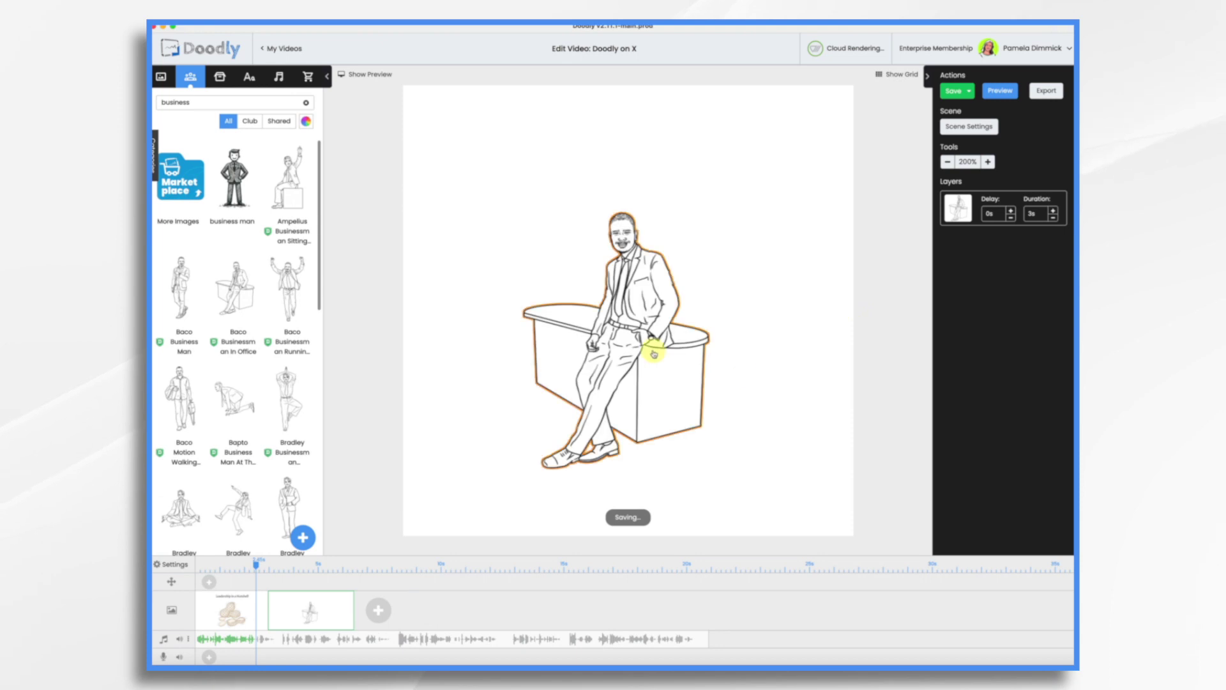
{"action": "left_click", "coordinate": [654, 354]}
{"action": "left_click_drag", "start_coordinate": [617, 200], "coordinate": [613, 107]}
{"action": "left_click", "coordinate": [851, 170]}
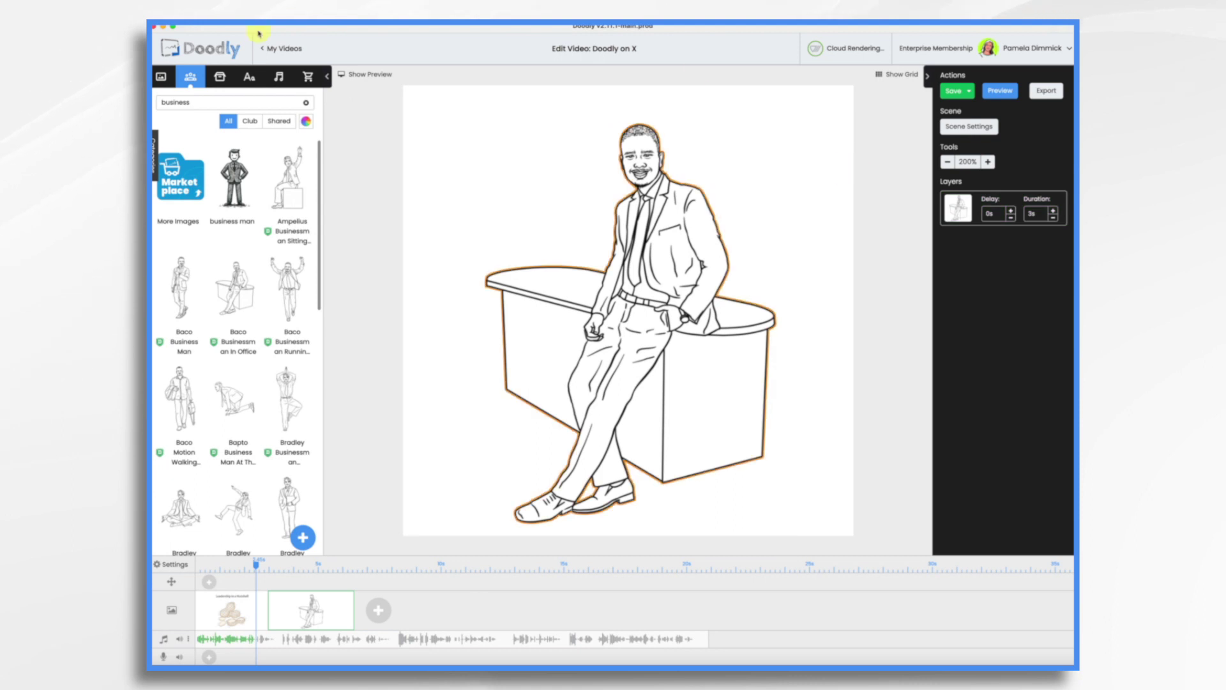
Add Acme-Regular text reading 'Communicate clearly' beside the businessman
{"action": "left_click", "coordinate": [250, 77]}
{"action": "left_click_drag", "start_coordinate": [238, 134], "coordinate": [528, 149]}
{"action": "double_click", "coordinate": [530, 151]}
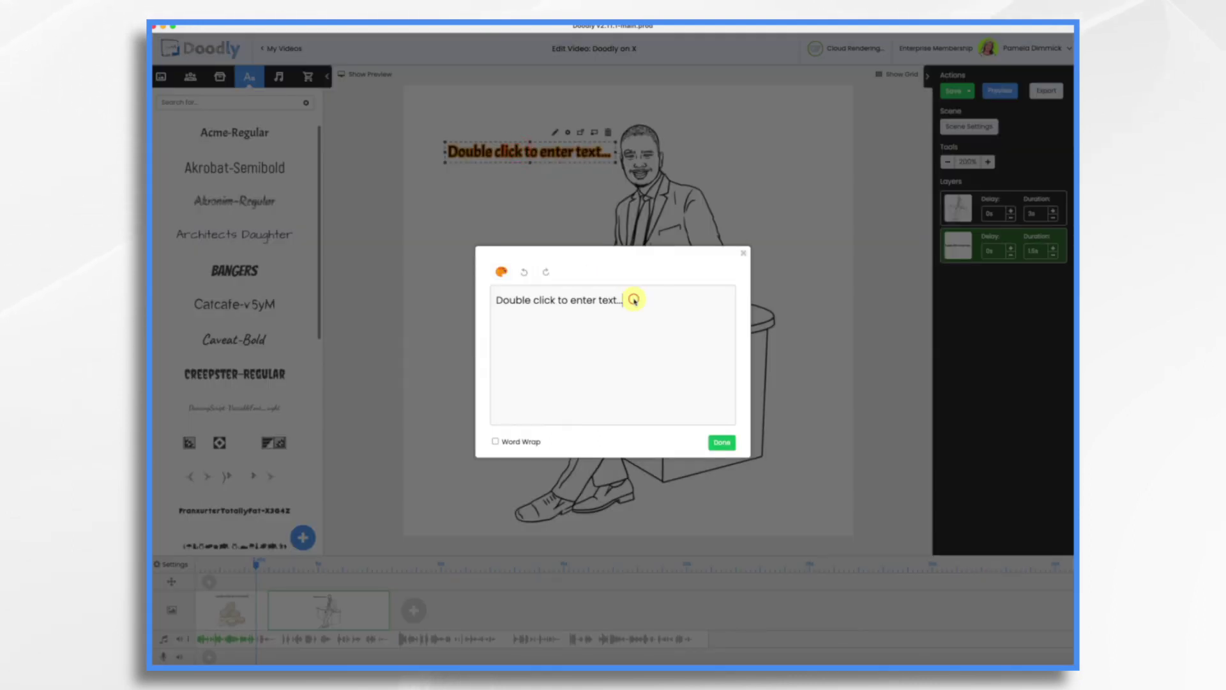
{"action": "key", "text": "super+a"}
{"action": "type", "text": "Communicate clearly"}
{"action": "left_click", "coordinate": [722, 442]}
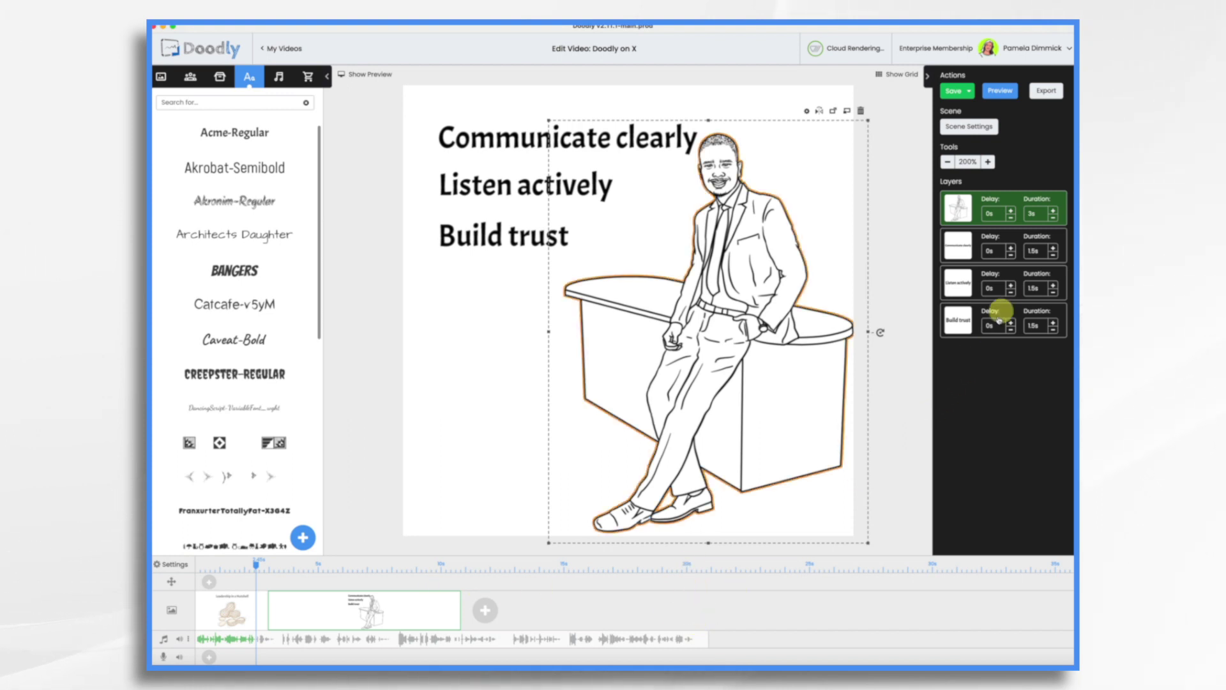
Set the businessman layer's duration to 0s and add a blank third scene
{"action": "left_click", "coordinate": [1054, 219]}
{"action": "left_click", "coordinate": [1054, 218]}
{"action": "left_click", "coordinate": [1054, 219]}
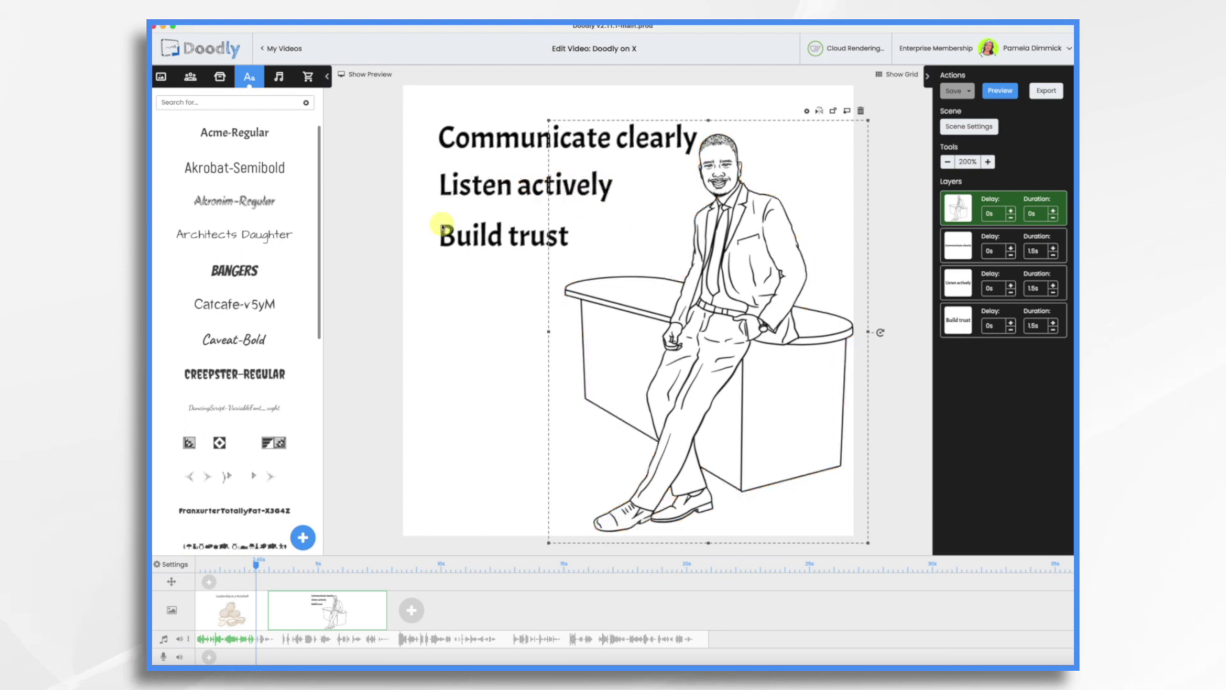
{"action": "left_click", "coordinate": [500, 416]}
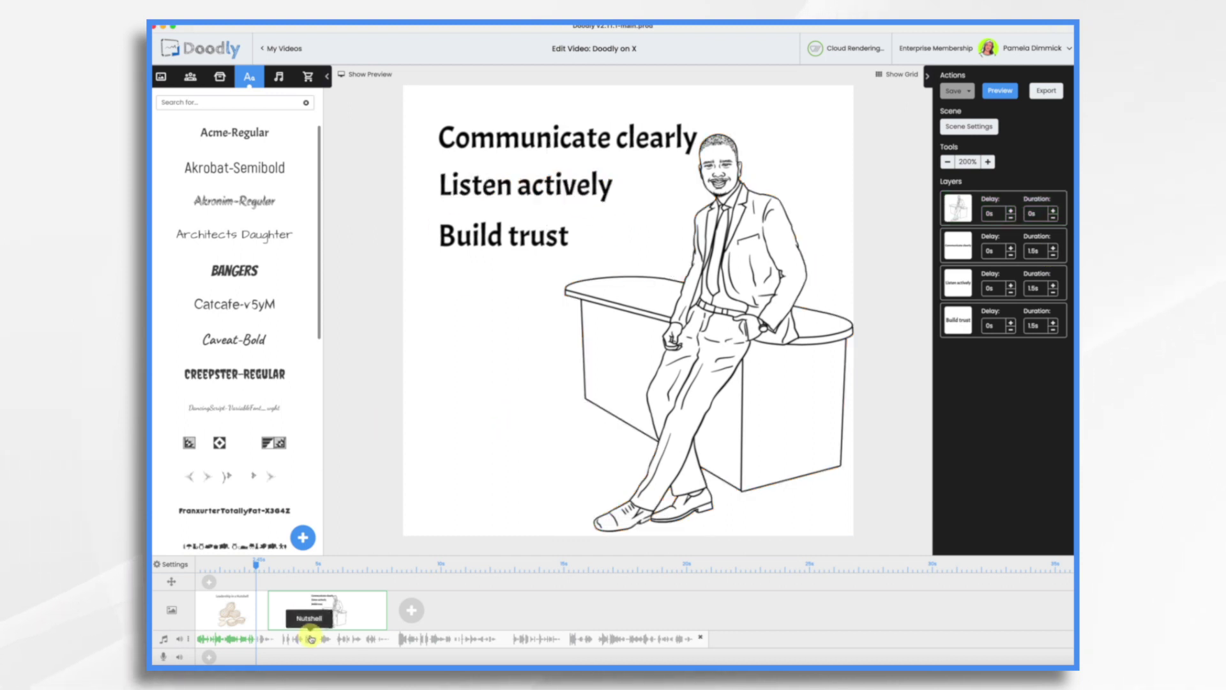
{"action": "left_click", "coordinate": [404, 618]}
Add the Baco Businessman character to the canvas and search the library for a desk image
{"action": "left_click", "coordinate": [191, 78]}
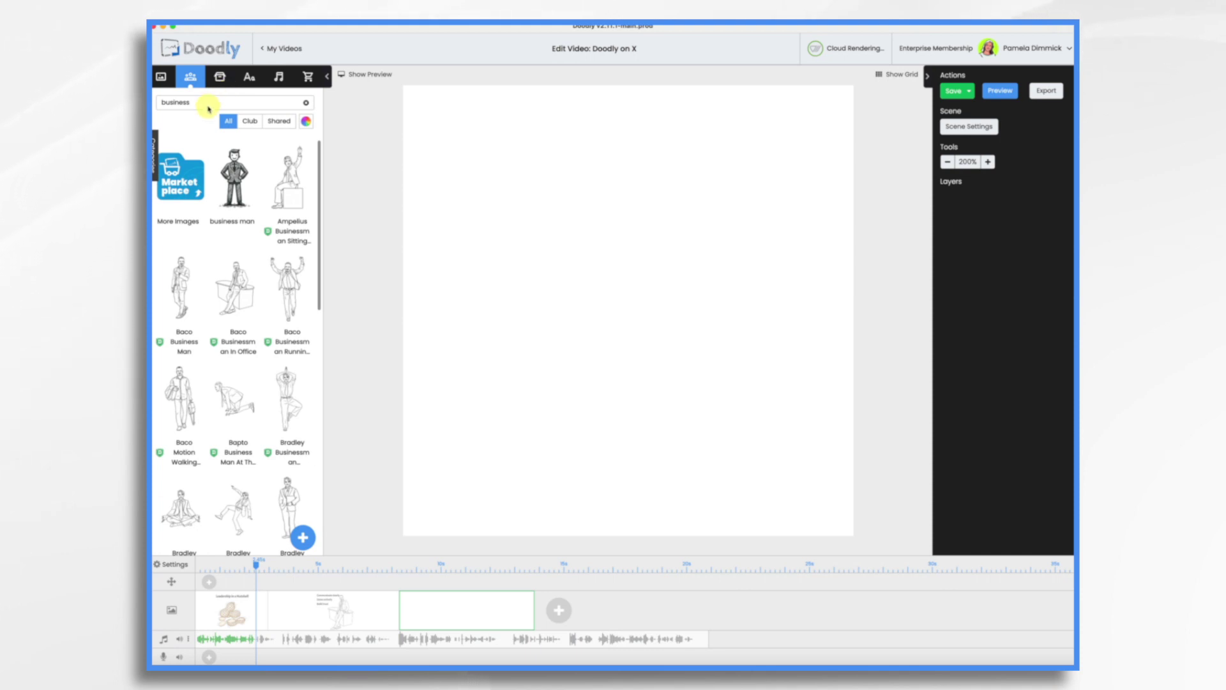
{"action": "left_click", "coordinate": [306, 104]}
{"action": "left_click", "coordinate": [212, 103]}
{"action": "type", "text": "bo"}
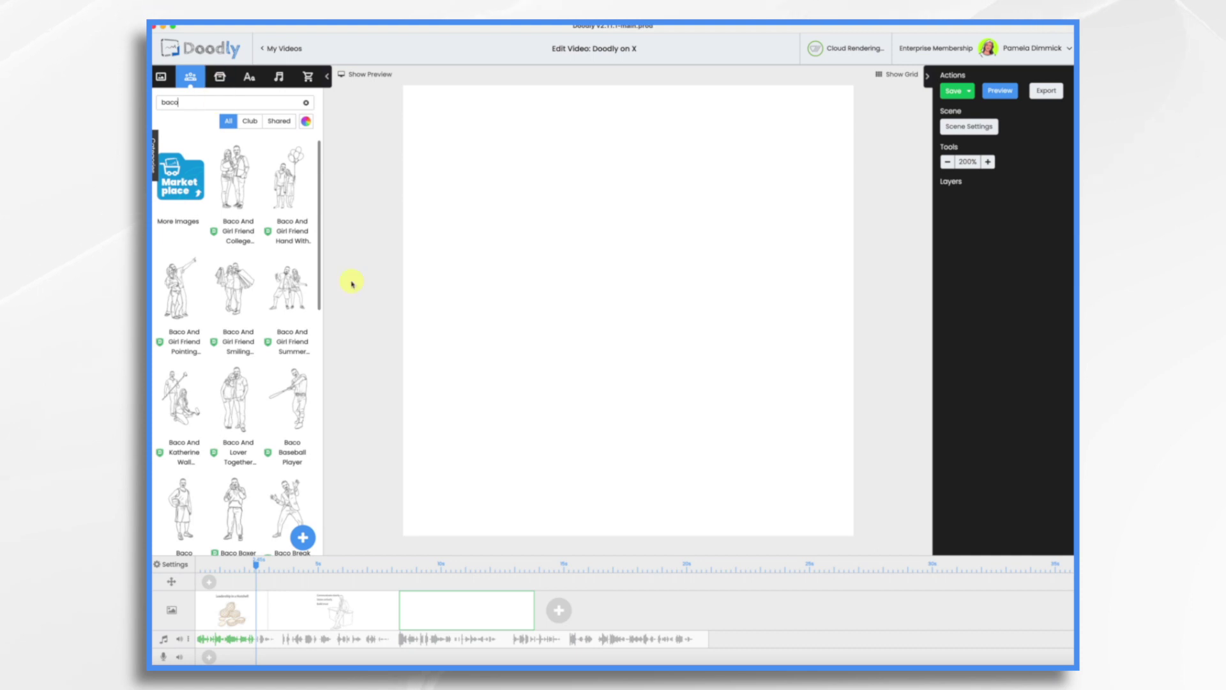
{"action": "scroll", "coordinate": [261, 419], "scroll_direction": "down", "scroll_amount": 4}
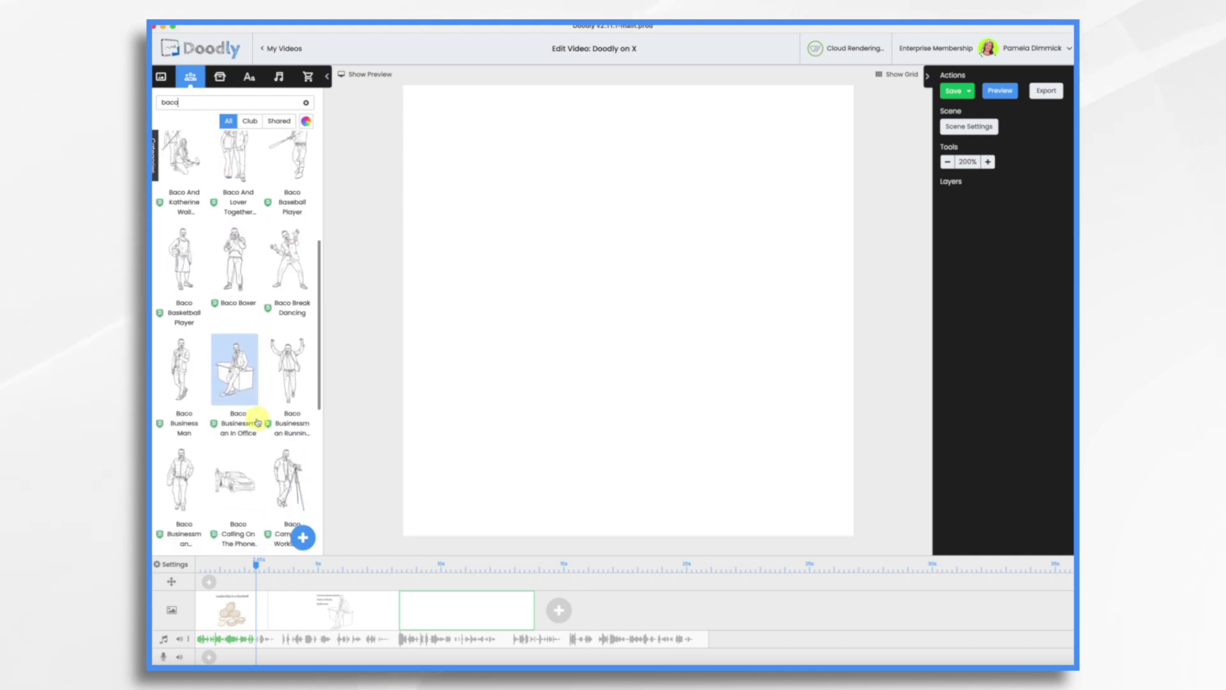
{"action": "scroll", "coordinate": [257, 420], "scroll_direction": "down", "scroll_amount": 3}
{"action": "left_click_drag", "start_coordinate": [180, 268], "coordinate": [598, 305]}
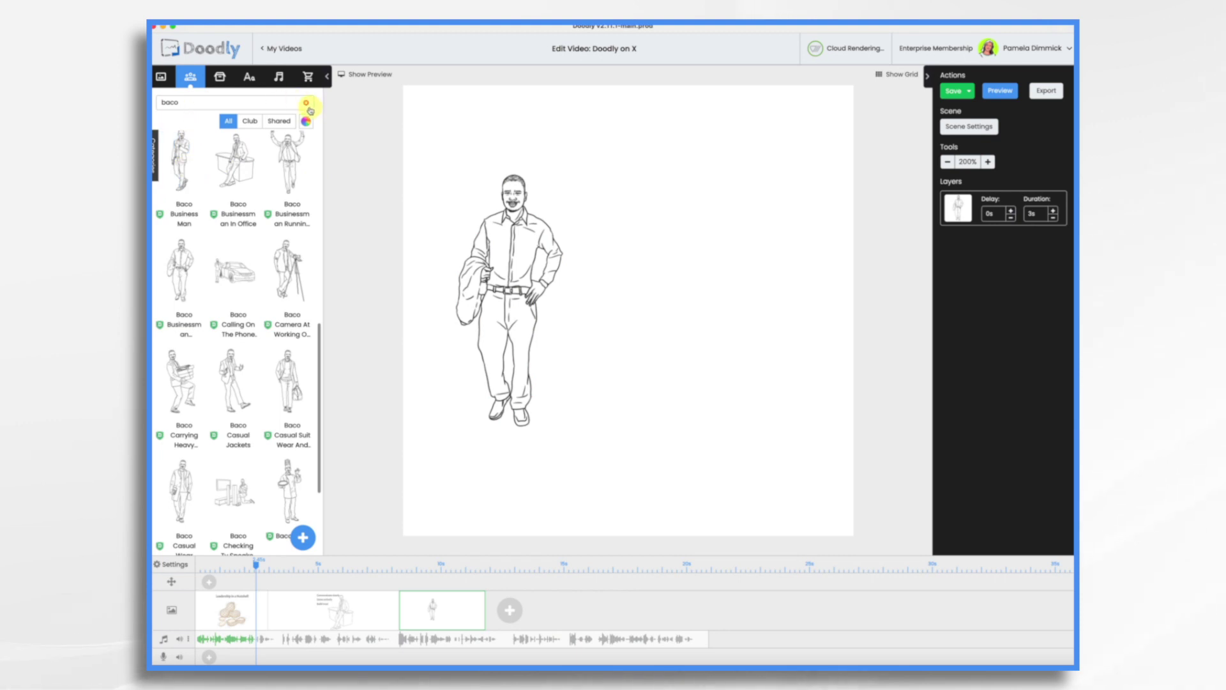
{"action": "left_click", "coordinate": [237, 103]}
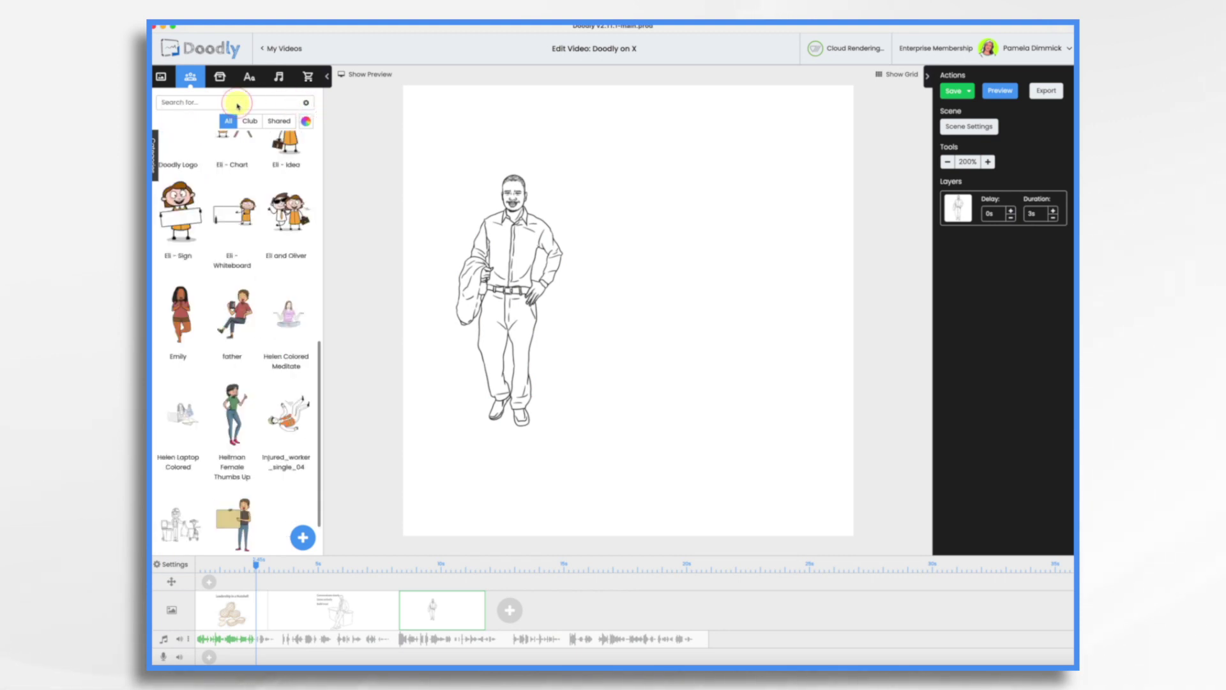
{"action": "type", "text": "desk"}
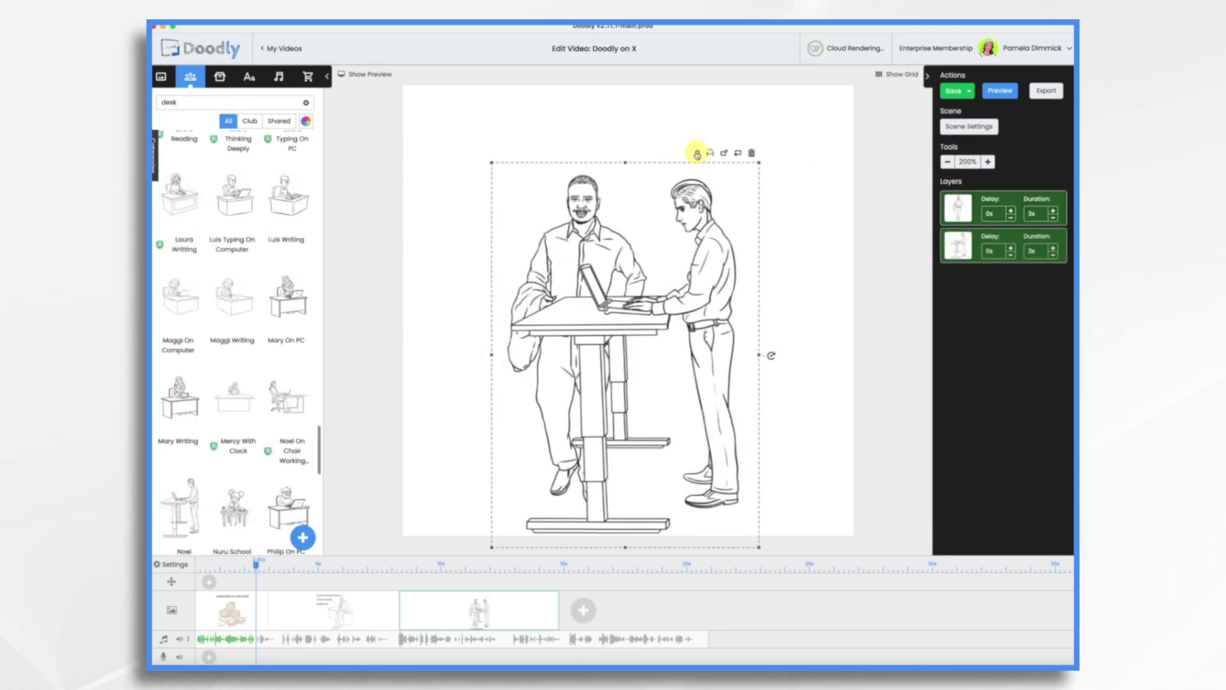
Set the selected images' enter animation duration to 0s and apply it to all of them
{"action": "left_click", "coordinate": [697, 153]}
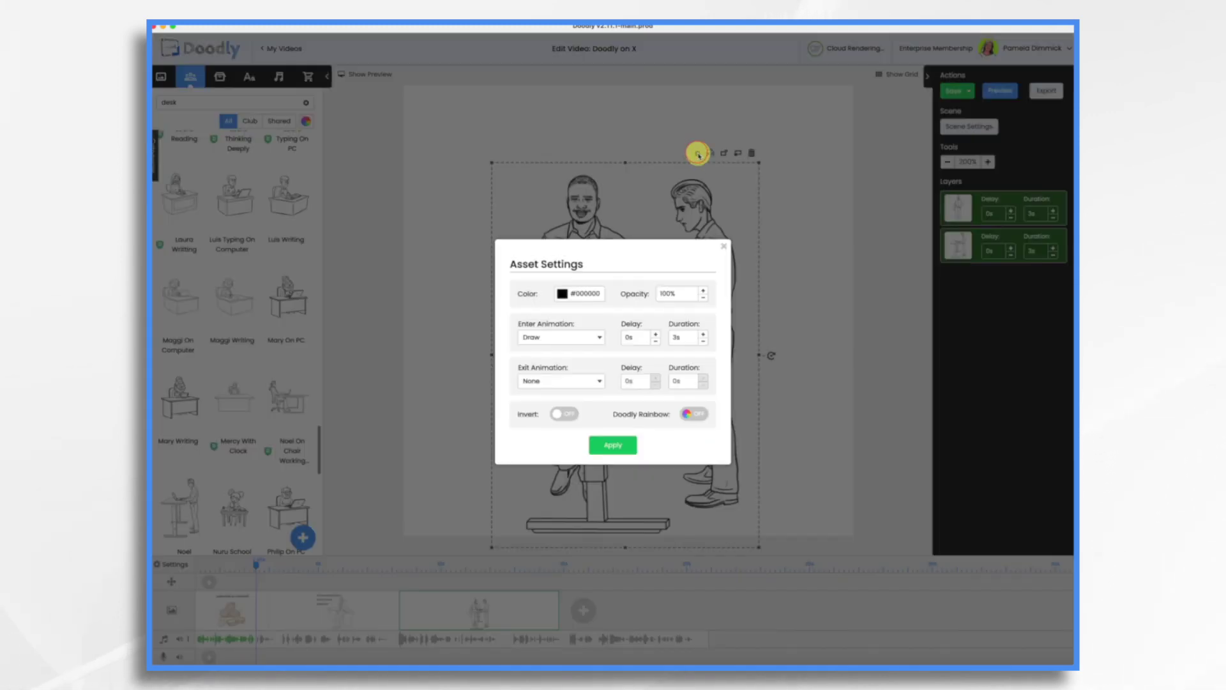
{"action": "left_click", "coordinate": [703, 341]}
{"action": "left_click", "coordinate": [703, 341]}
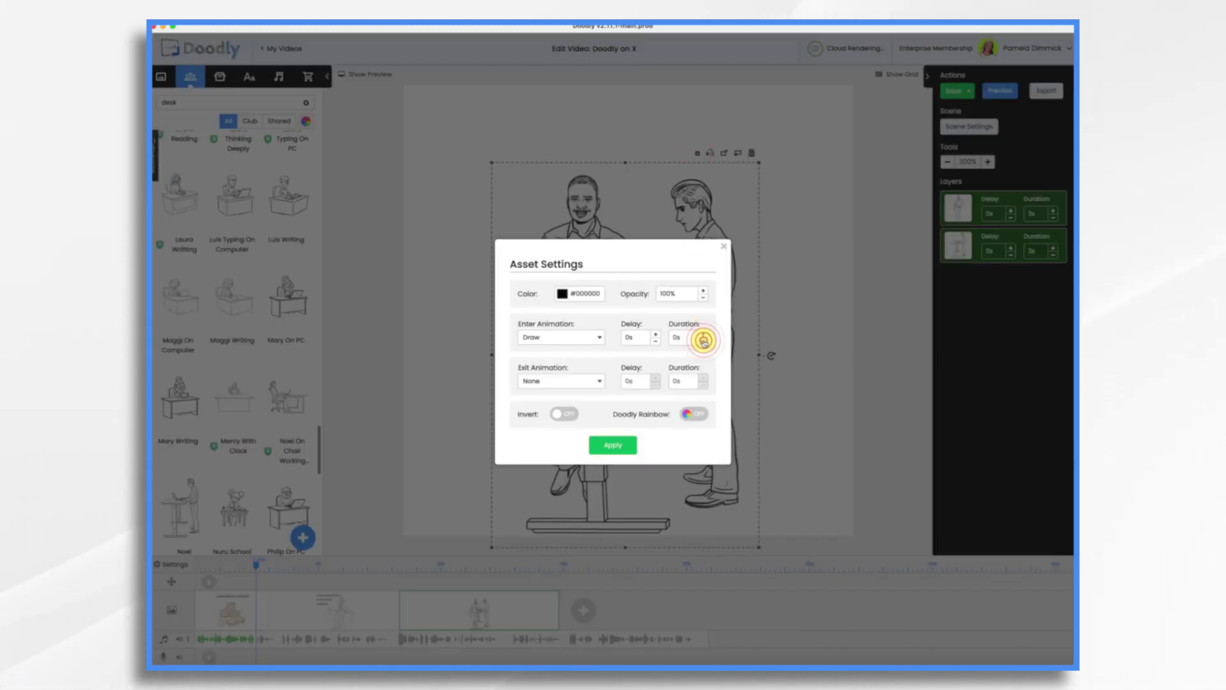
{"action": "left_click", "coordinate": [703, 341]}
{"action": "left_click", "coordinate": [630, 446]}
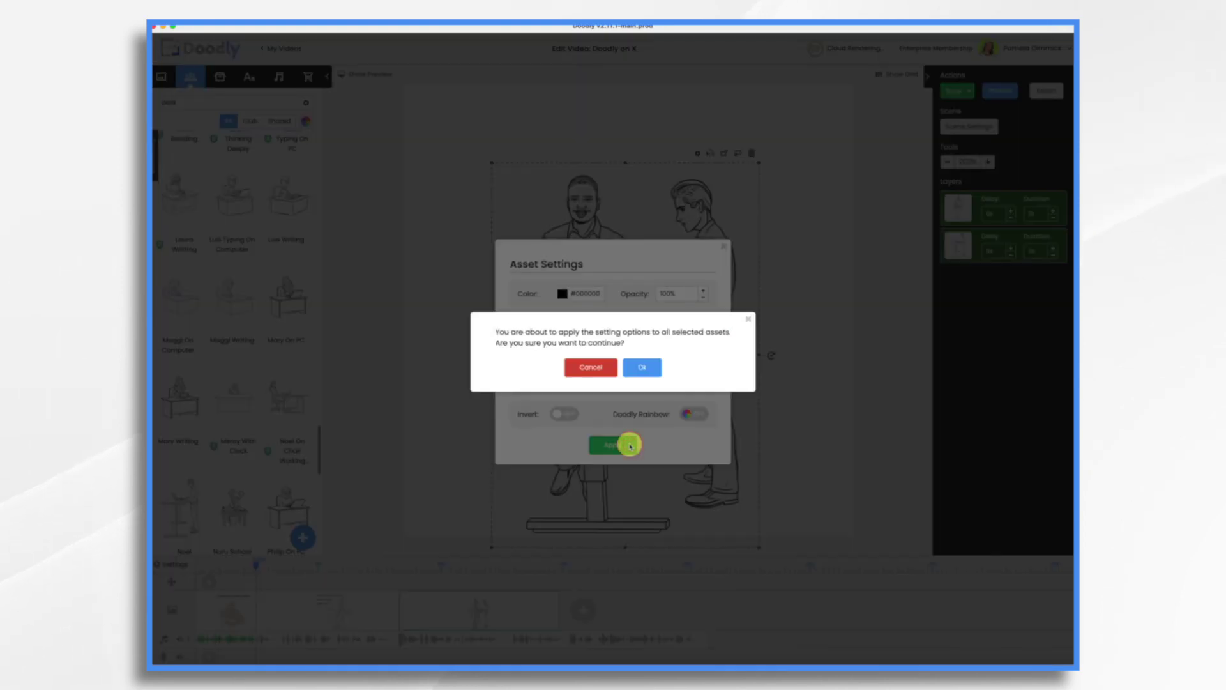
{"action": "left_click", "coordinate": [647, 369]}
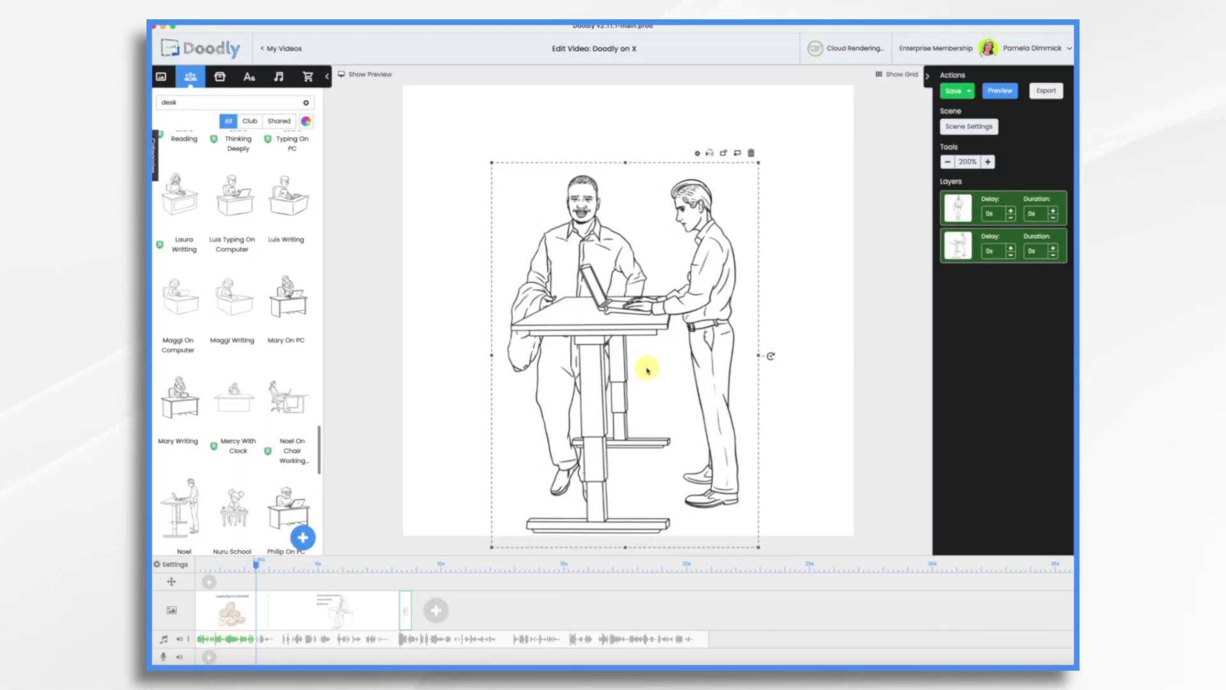
Add the Acme-Regular caption 'Mentor and support team members' above the figures
{"action": "left_click", "coordinate": [249, 76]}
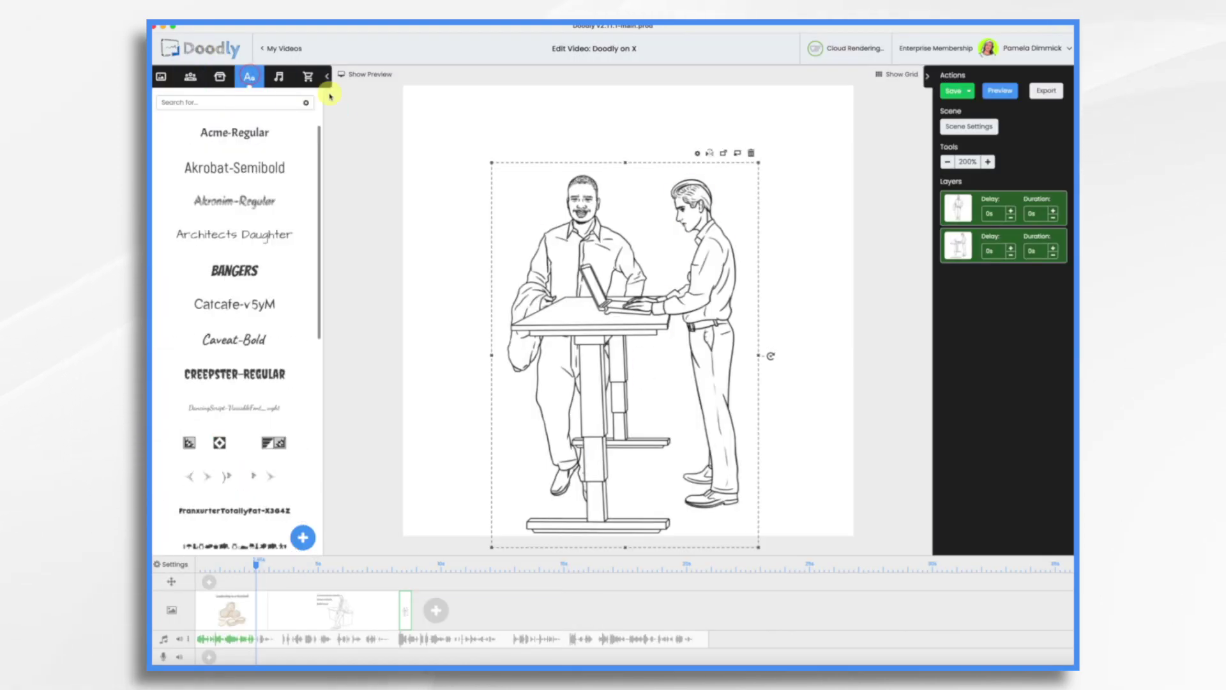
{"action": "left_click_drag", "start_coordinate": [243, 138], "coordinate": [634, 146]}
{"action": "double_click", "coordinate": [633, 142]}
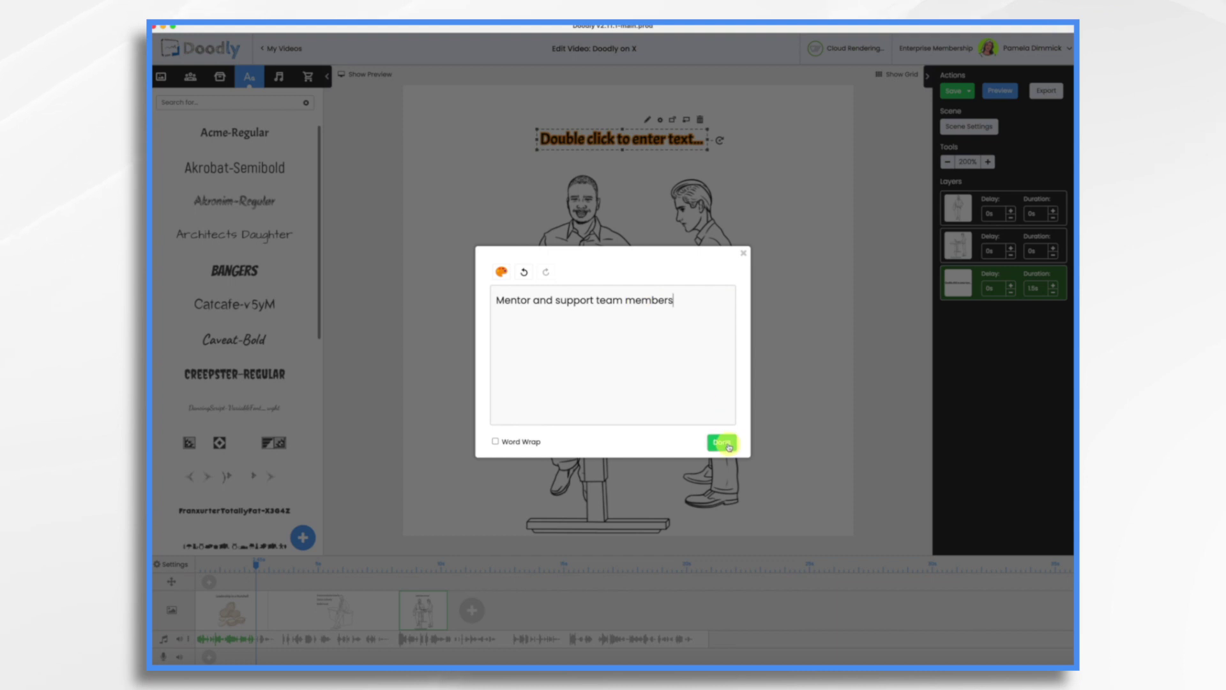
{"action": "left_click", "coordinate": [728, 446]}
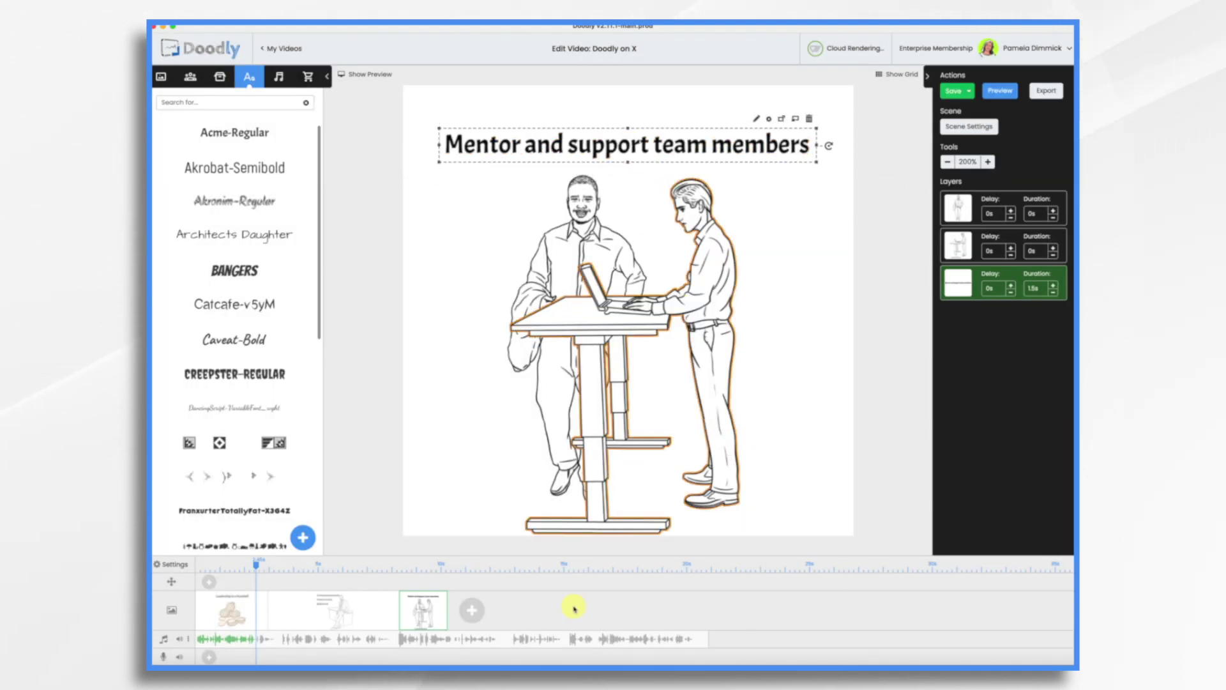
Add a new scene and place two Baco characters, including Baco Casual Jackets, on the canvas
{"action": "left_click", "coordinate": [471, 610]}
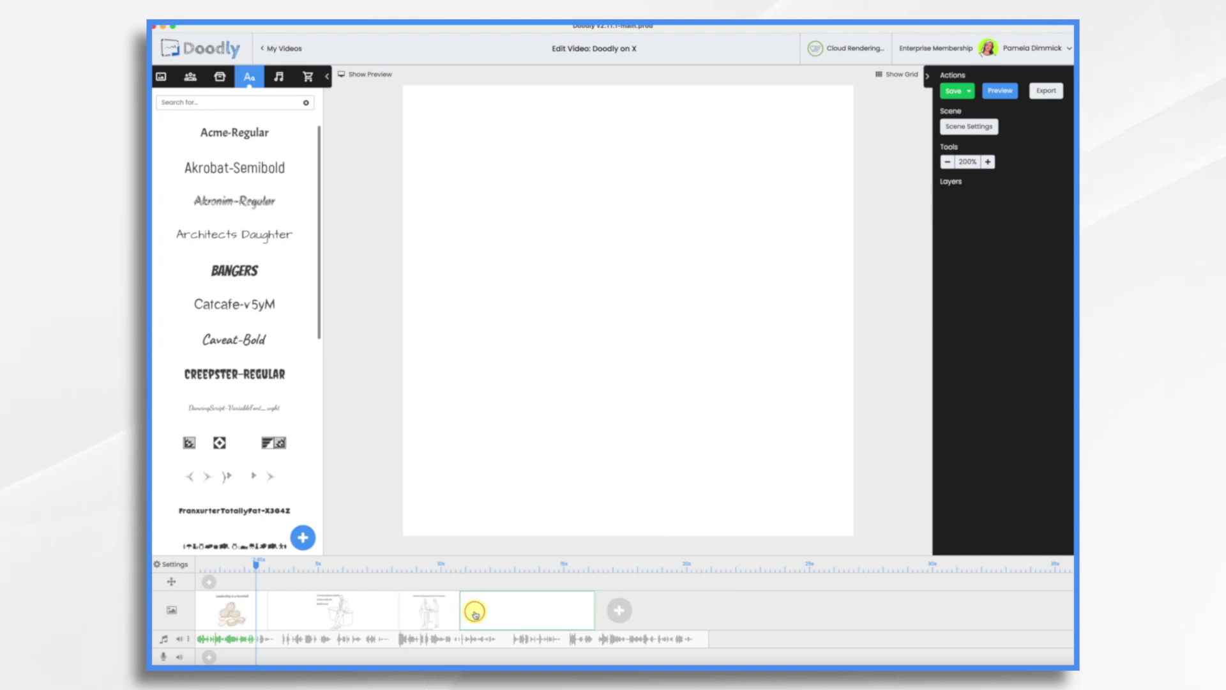
{"action": "left_click", "coordinate": [190, 76]}
{"action": "left_click", "coordinate": [202, 100]}
{"action": "type", "text": "d"}
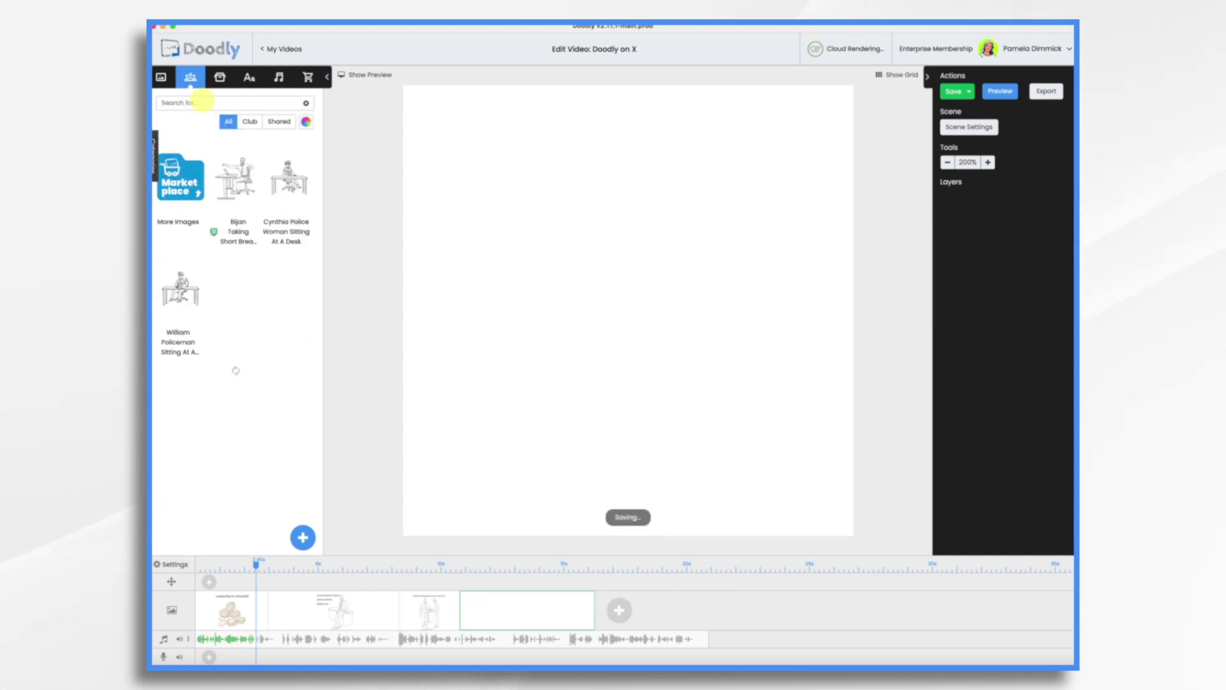
{"action": "type", "text": "baco"}
{"action": "scroll", "coordinate": [181, 332], "scroll_direction": "down", "scroll_amount": 5}
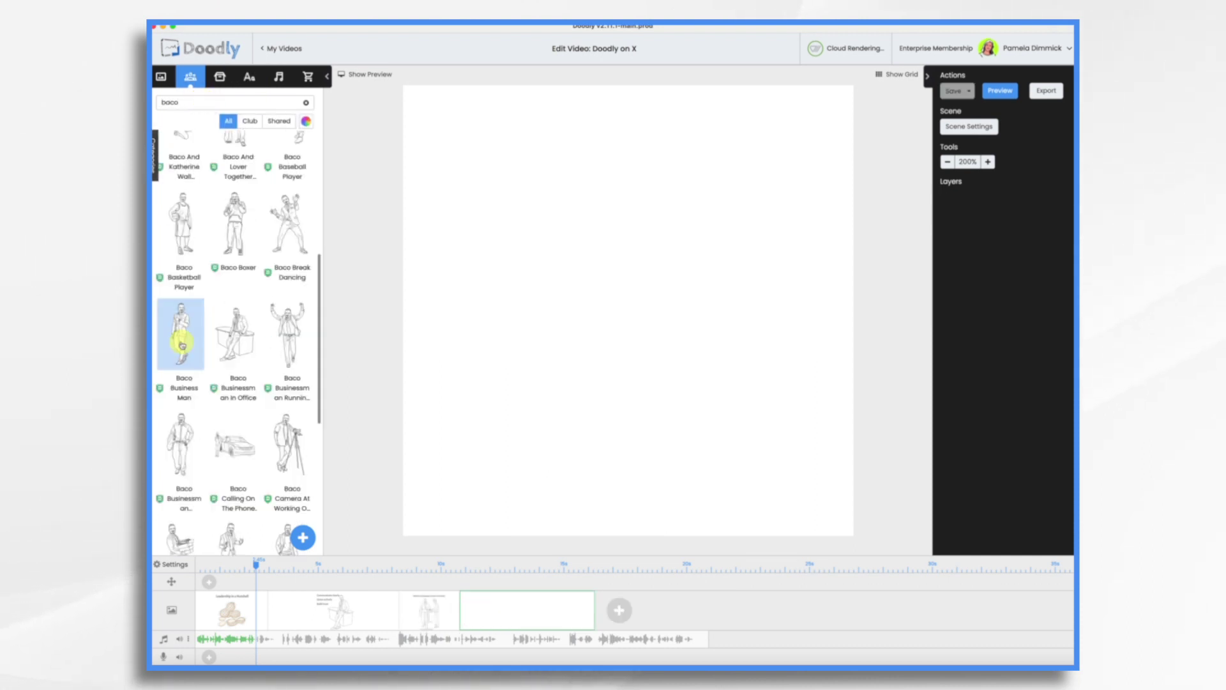
{"action": "left_click_drag", "start_coordinate": [181, 339], "coordinate": [671, 362]}
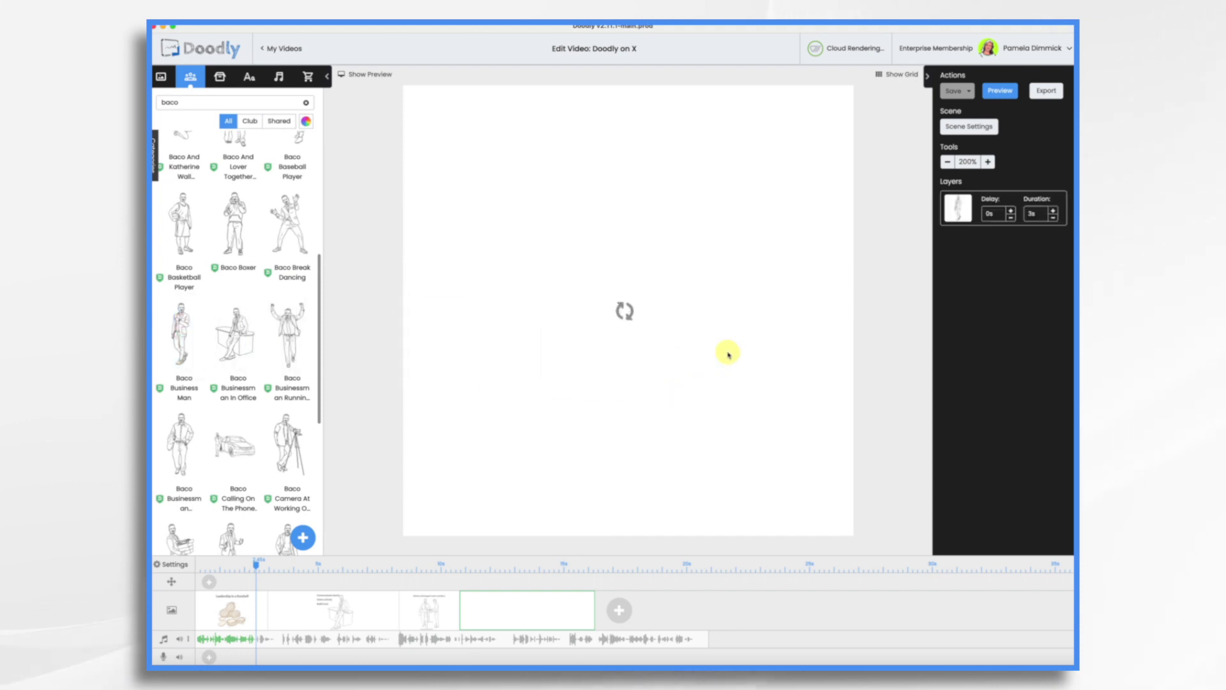
{"action": "scroll", "coordinate": [301, 421], "scroll_direction": "down", "scroll_amount": 2}
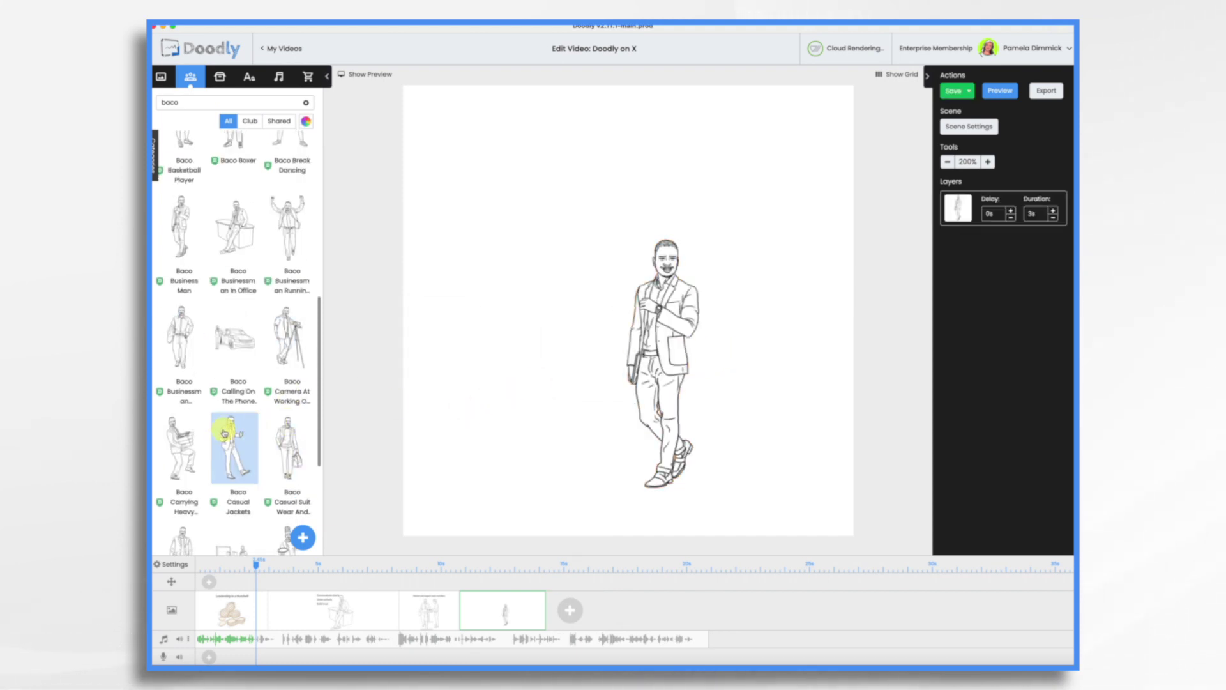
{"action": "left_click_drag", "start_coordinate": [227, 440], "coordinate": [617, 328]}
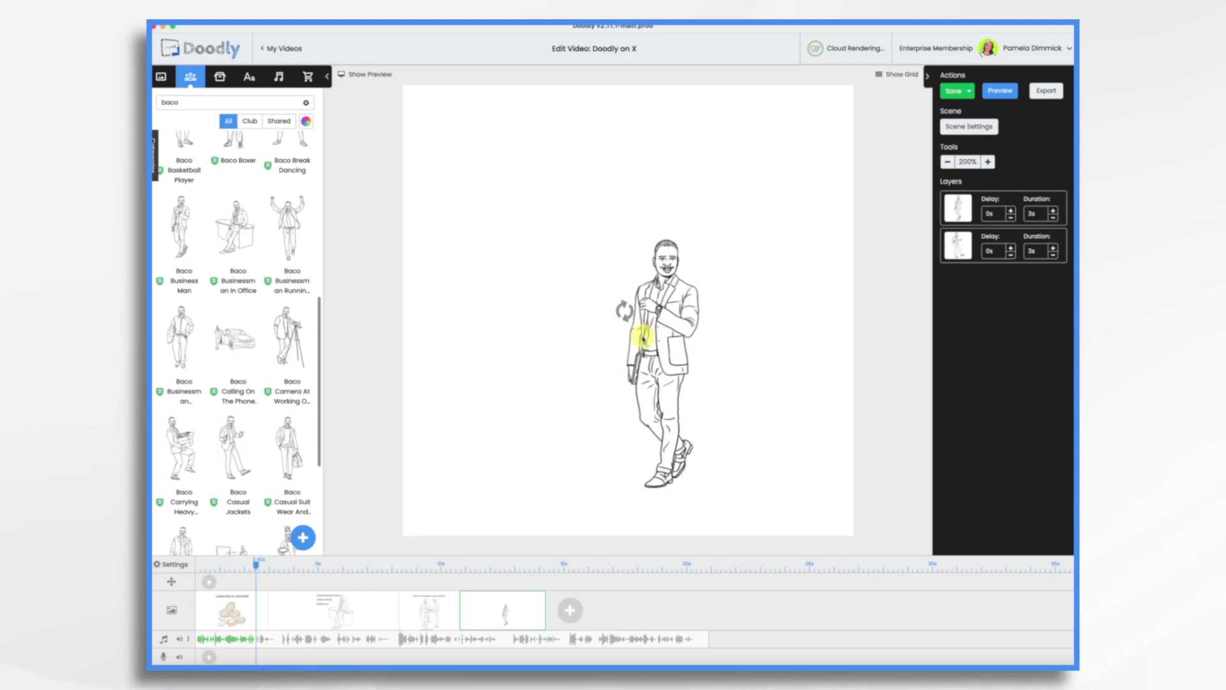
Shorten the first layer's draw duration and lengthen the text layer's duration
{"action": "left_click", "coordinate": [500, 307]}
{"action": "left_click", "coordinate": [649, 309]}
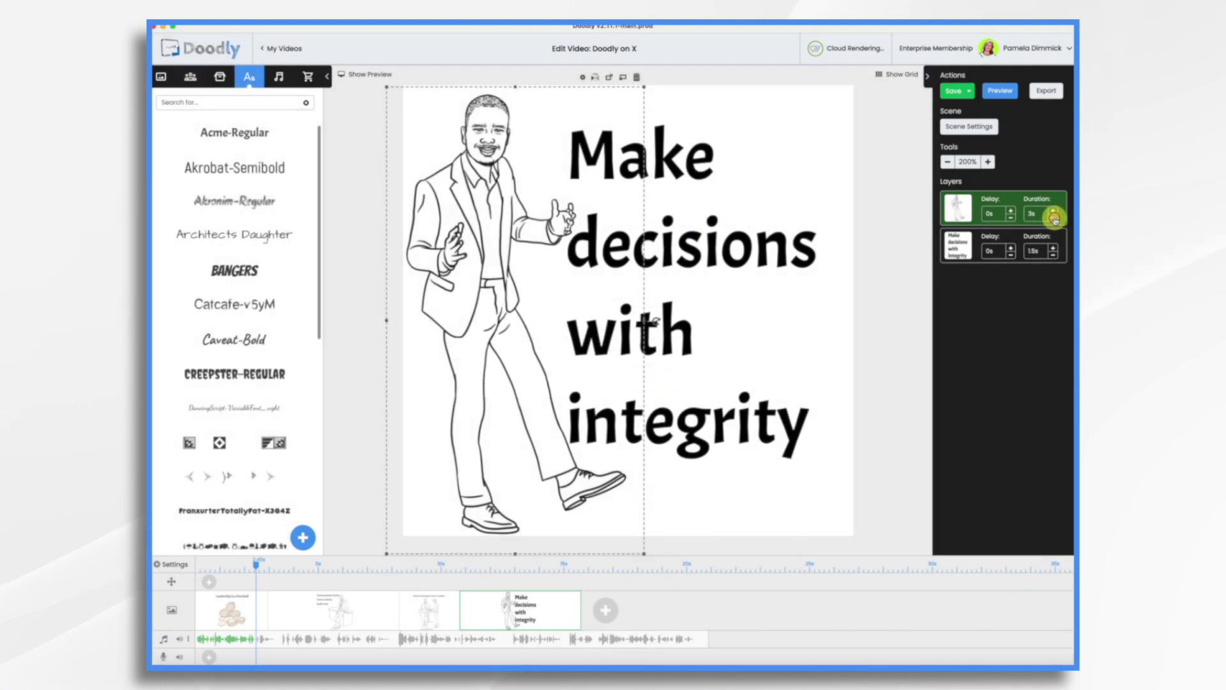
{"action": "left_click", "coordinate": [1054, 217]}
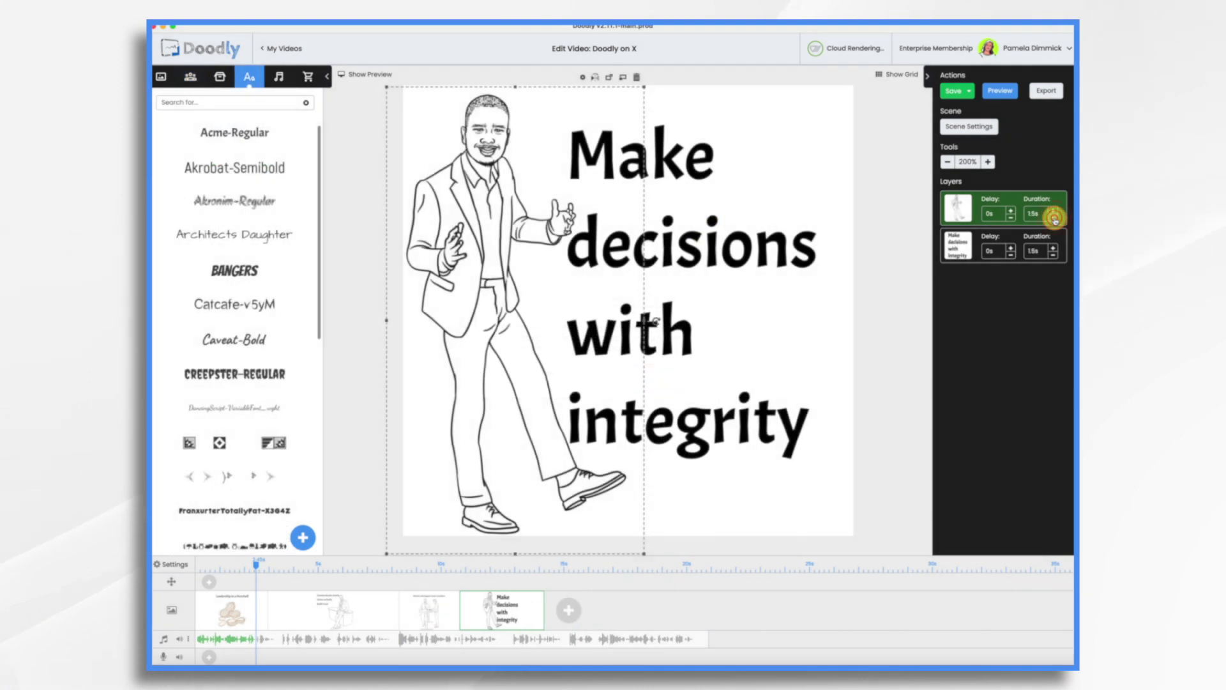
{"action": "left_click", "coordinate": [1054, 217]}
{"action": "left_click", "coordinate": [1054, 219]}
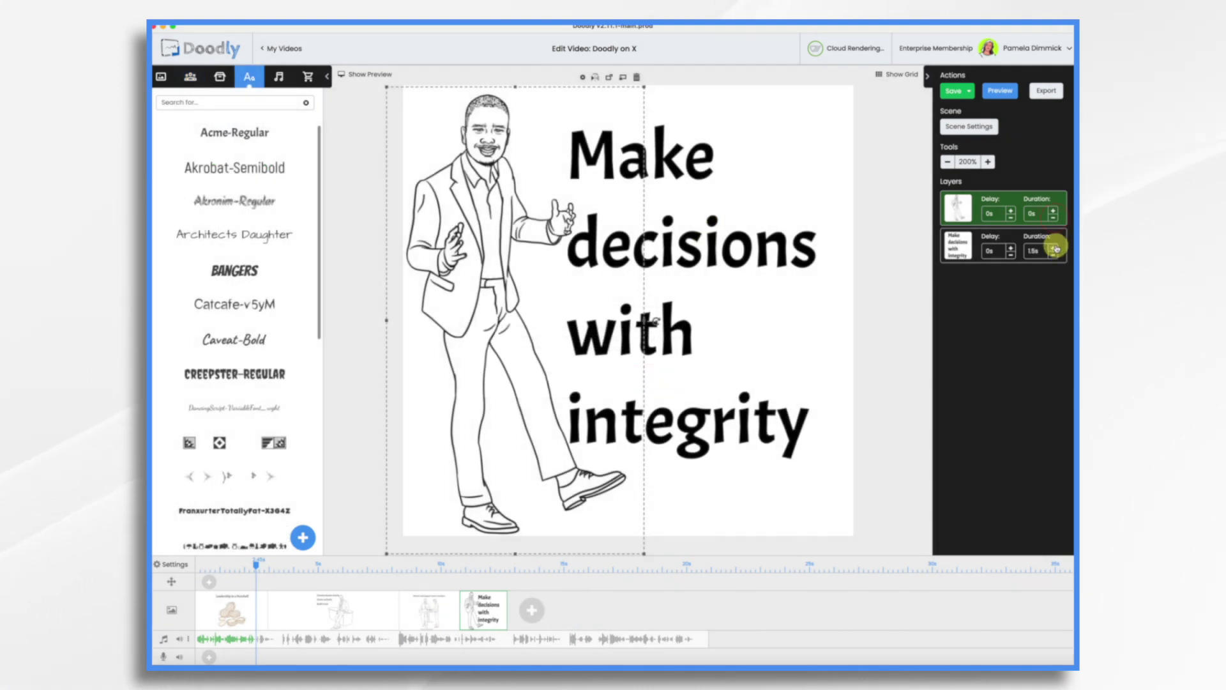
{"action": "left_click", "coordinate": [1054, 246]}
In a new scene, add a small cheering hands-up figure beside the main one at 50% opacity
{"action": "left_click", "coordinate": [558, 617]}
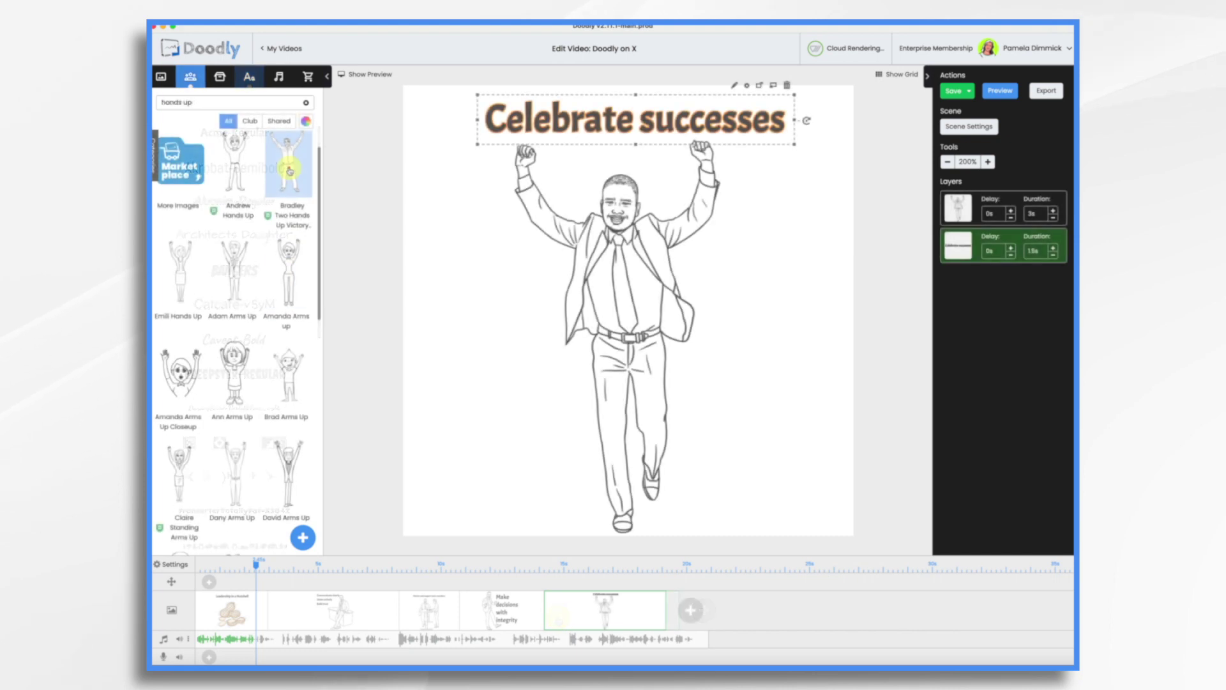
{"action": "left_click_drag", "start_coordinate": [289, 164], "coordinate": [517, 337]}
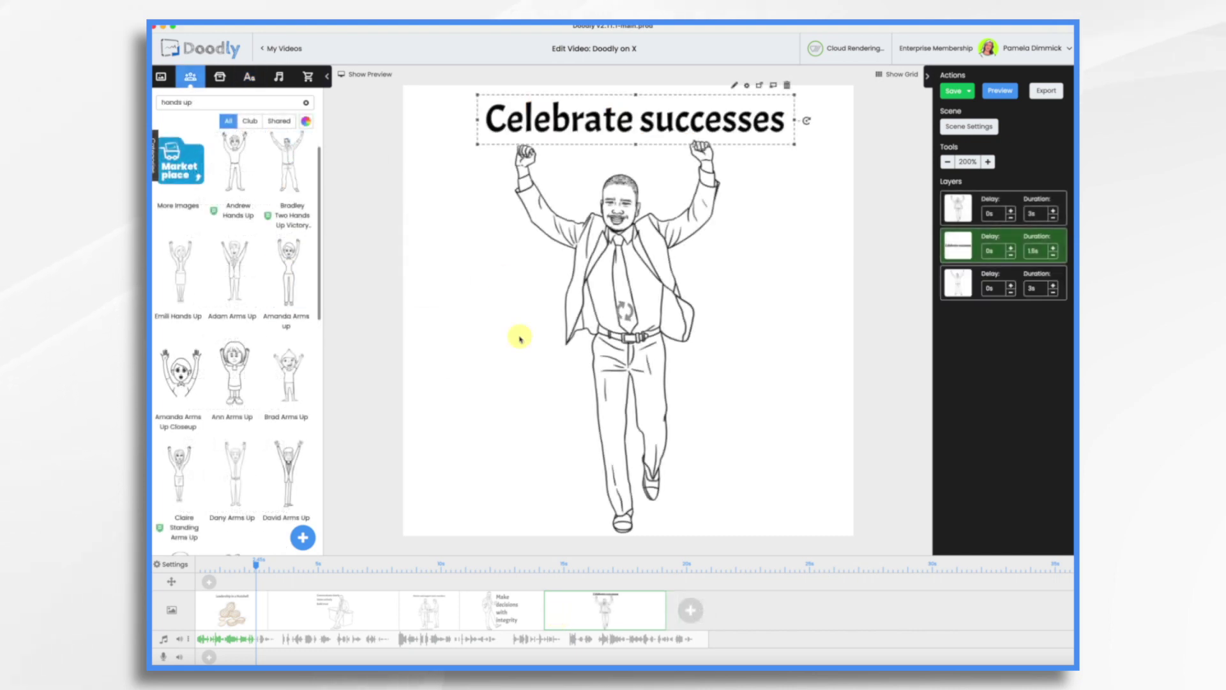
{"action": "left_click_drag", "start_coordinate": [581, 481], "coordinate": [539, 439]}
{"action": "left_click_drag", "start_coordinate": [450, 356], "coordinate": [471, 383]}
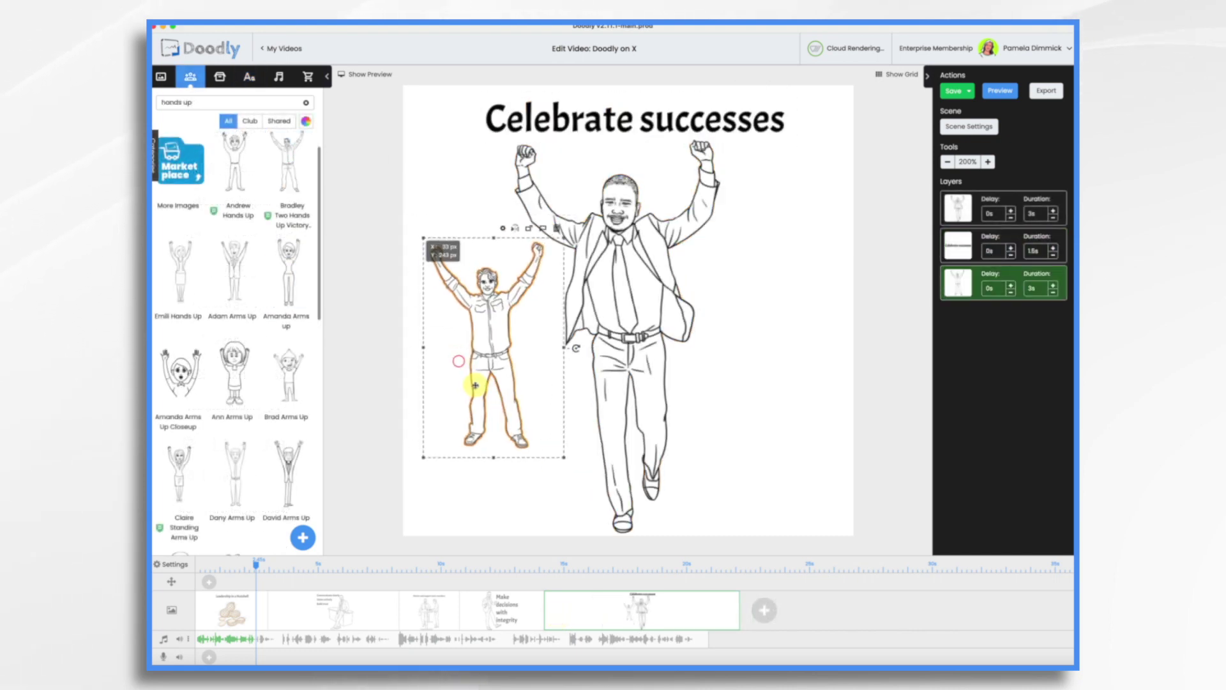
{"action": "left_click", "coordinate": [508, 232]}
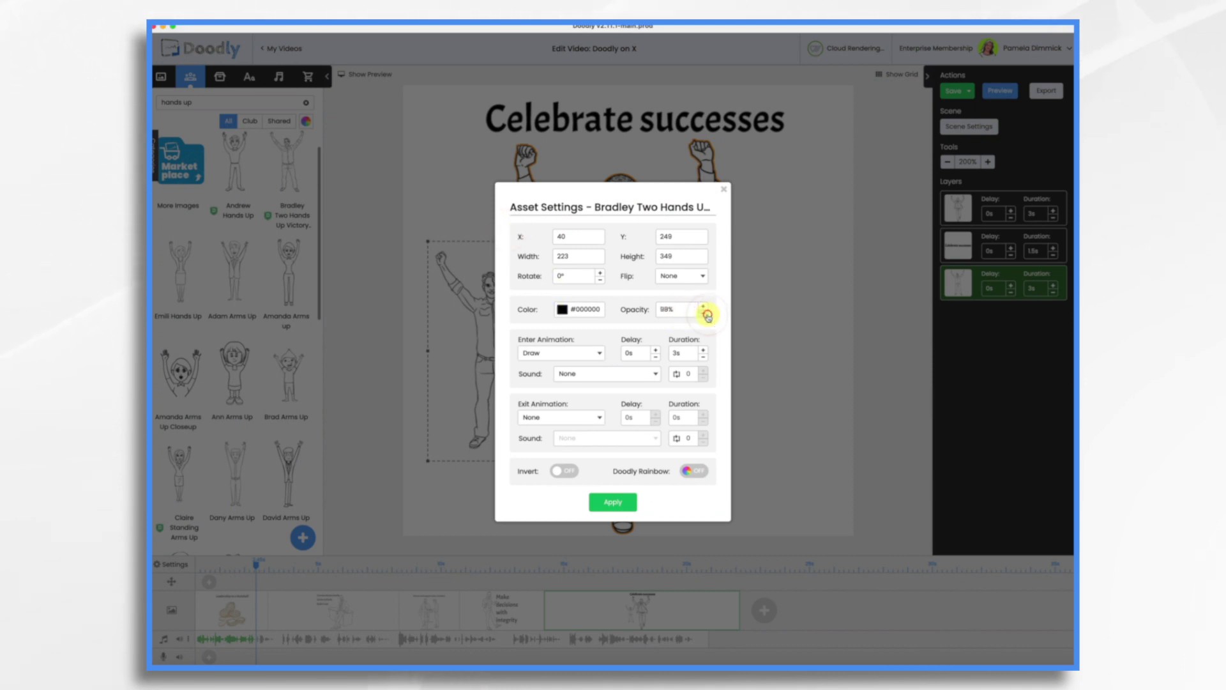
{"action": "double_click", "coordinate": [679, 311]}
{"action": "key", "text": "BackSpace"}
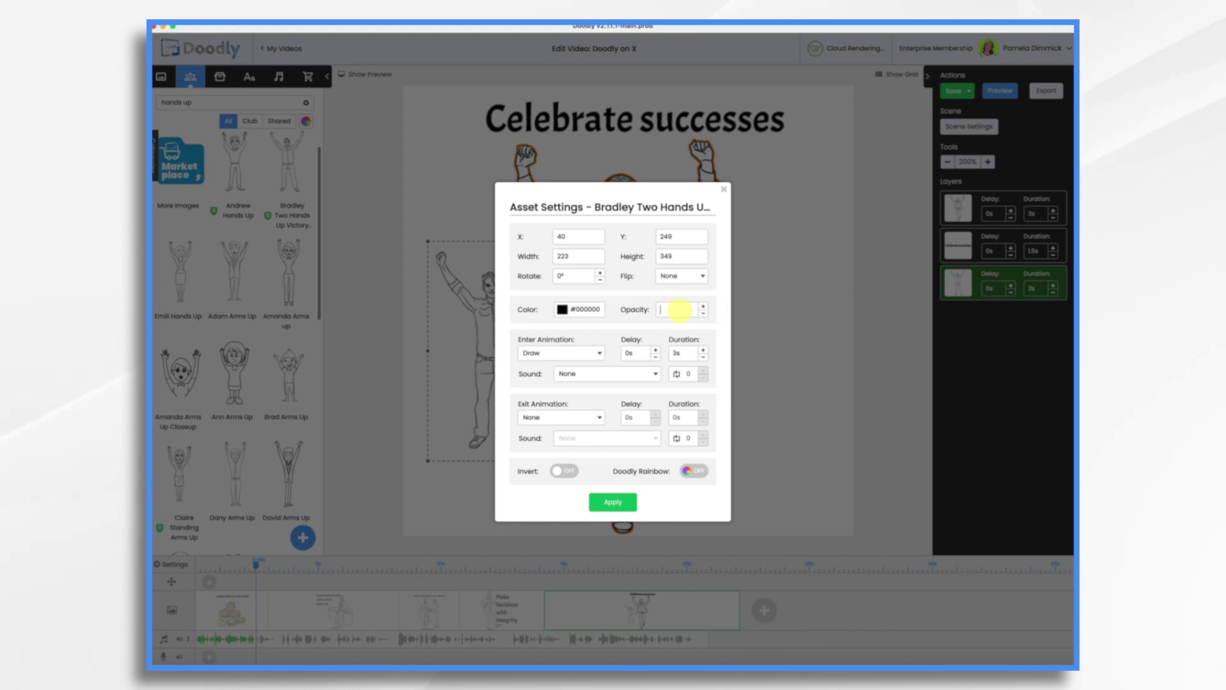
{"action": "type", "text": "50"}
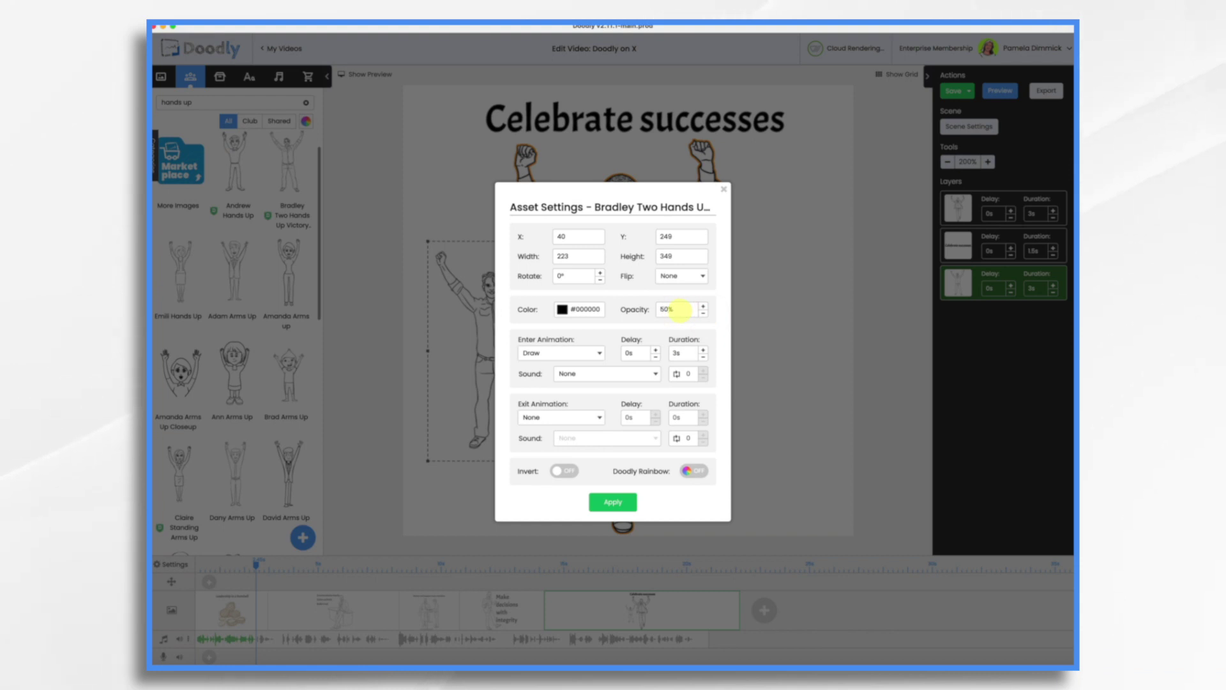
{"action": "left_click", "coordinate": [613, 502]}
Add Bapto Cheering, flip it, shrink it, place it on the right, and set its opacity
{"action": "scroll", "coordinate": [239, 463], "scroll_direction": "down", "scroll_amount": 5}
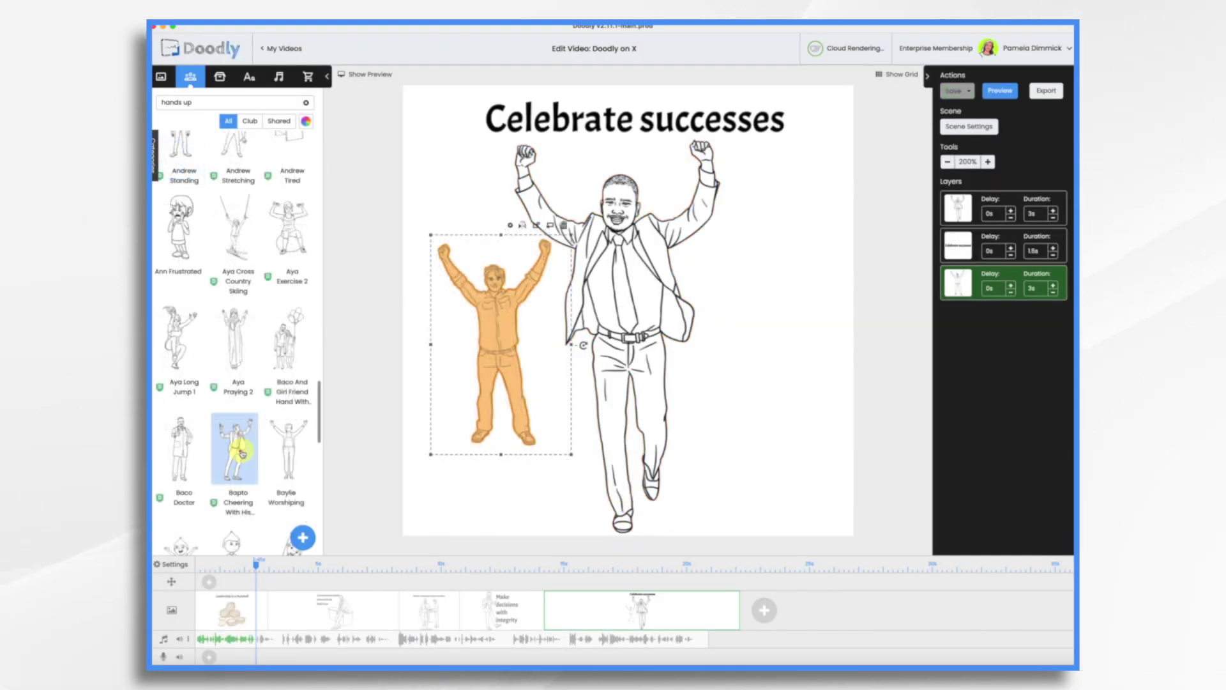
{"action": "left_click_drag", "start_coordinate": [242, 454], "coordinate": [741, 348]}
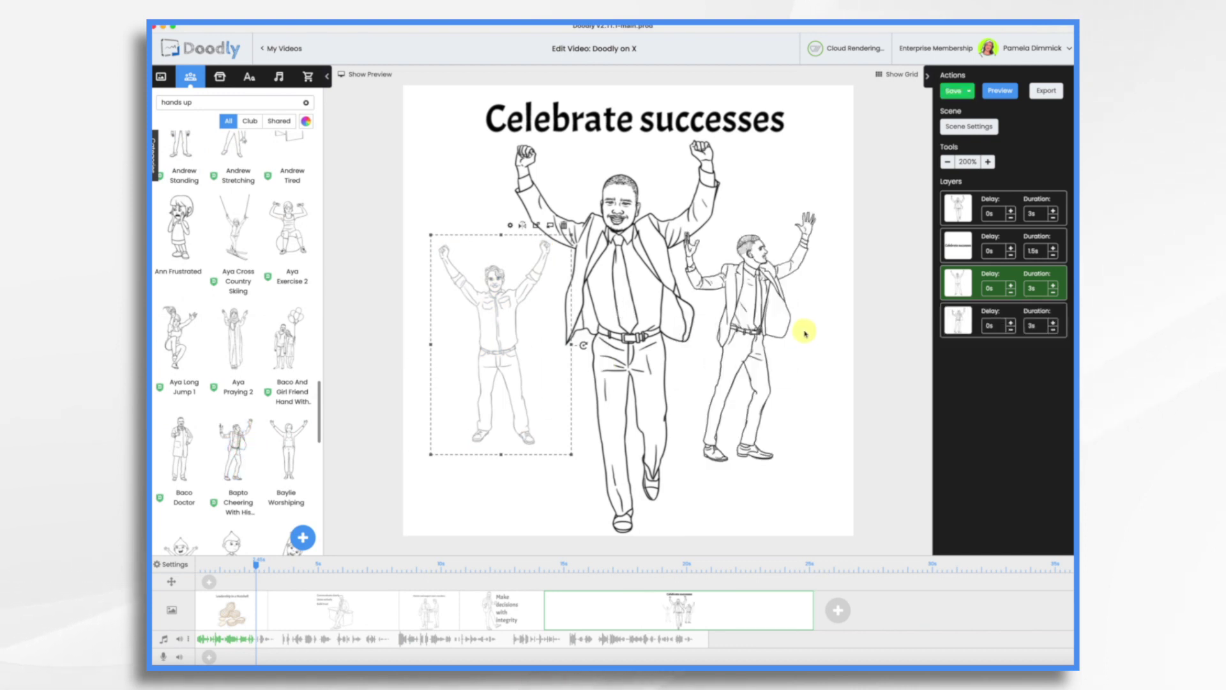
{"action": "left_click", "coordinate": [765, 304]}
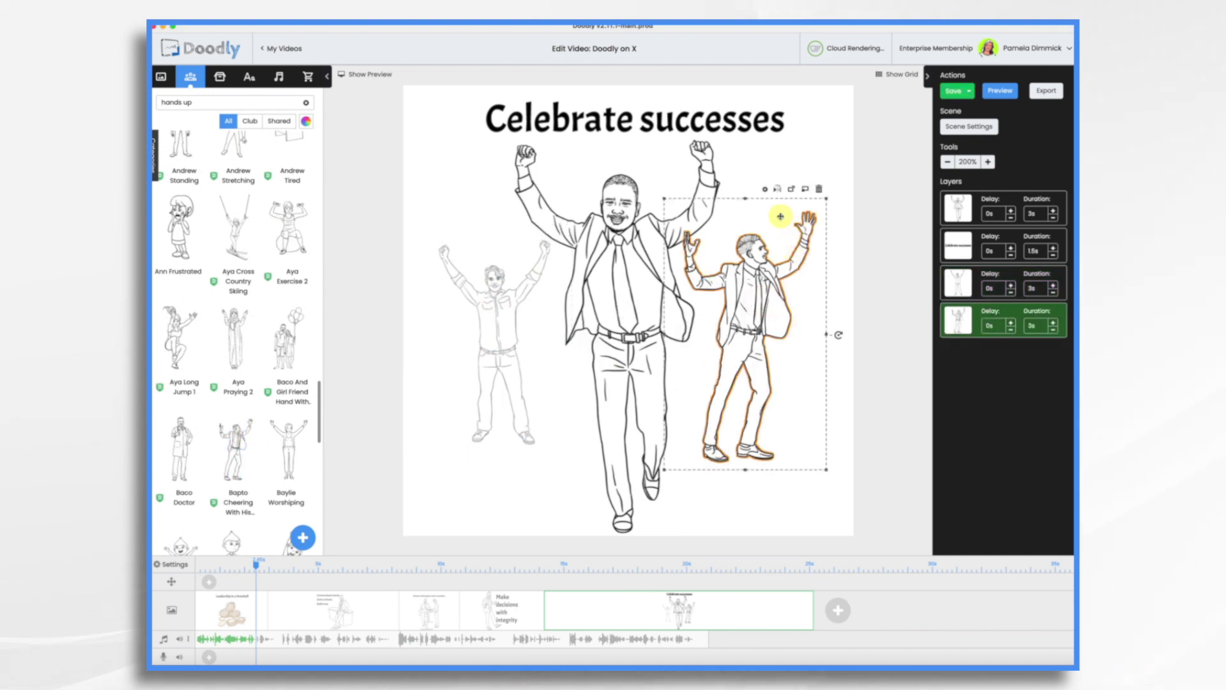
{"action": "left_click", "coordinate": [779, 189]}
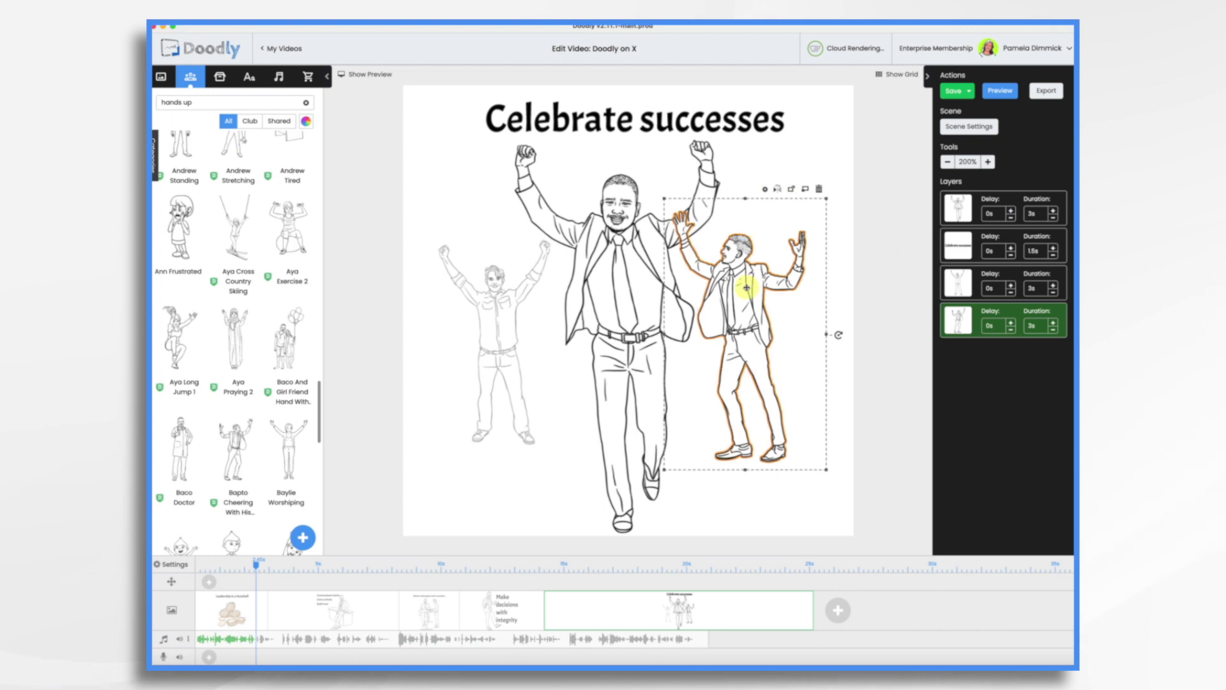
{"action": "left_click_drag", "start_coordinate": [746, 288], "coordinate": [789, 299]}
{"action": "left_click_drag", "start_coordinate": [870, 211], "coordinate": [856, 224]}
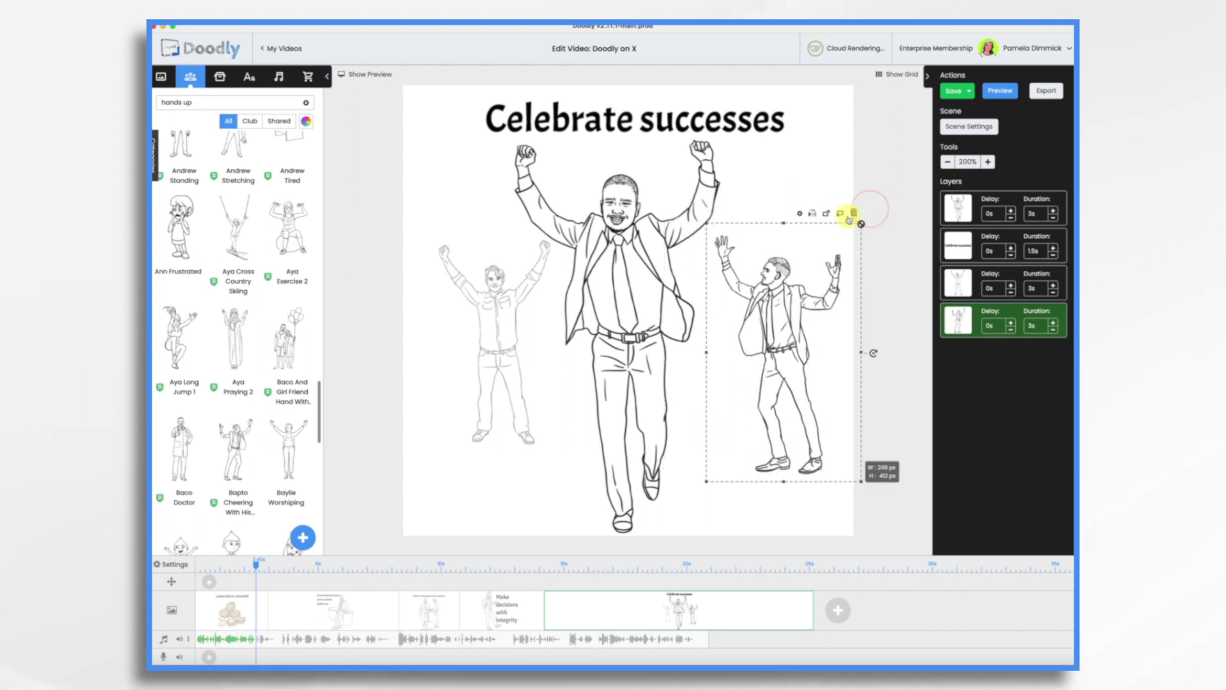
{"action": "left_click_drag", "start_coordinate": [777, 320], "coordinate": [778, 310]}
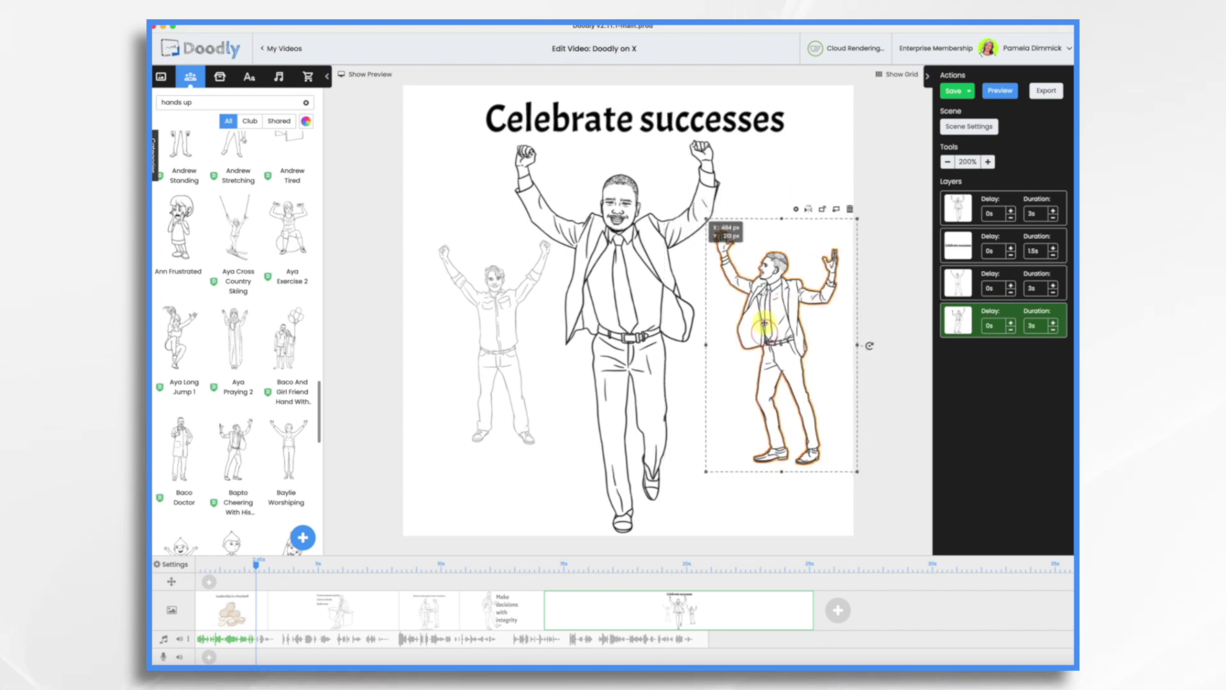
{"action": "left_click", "coordinate": [796, 208]}
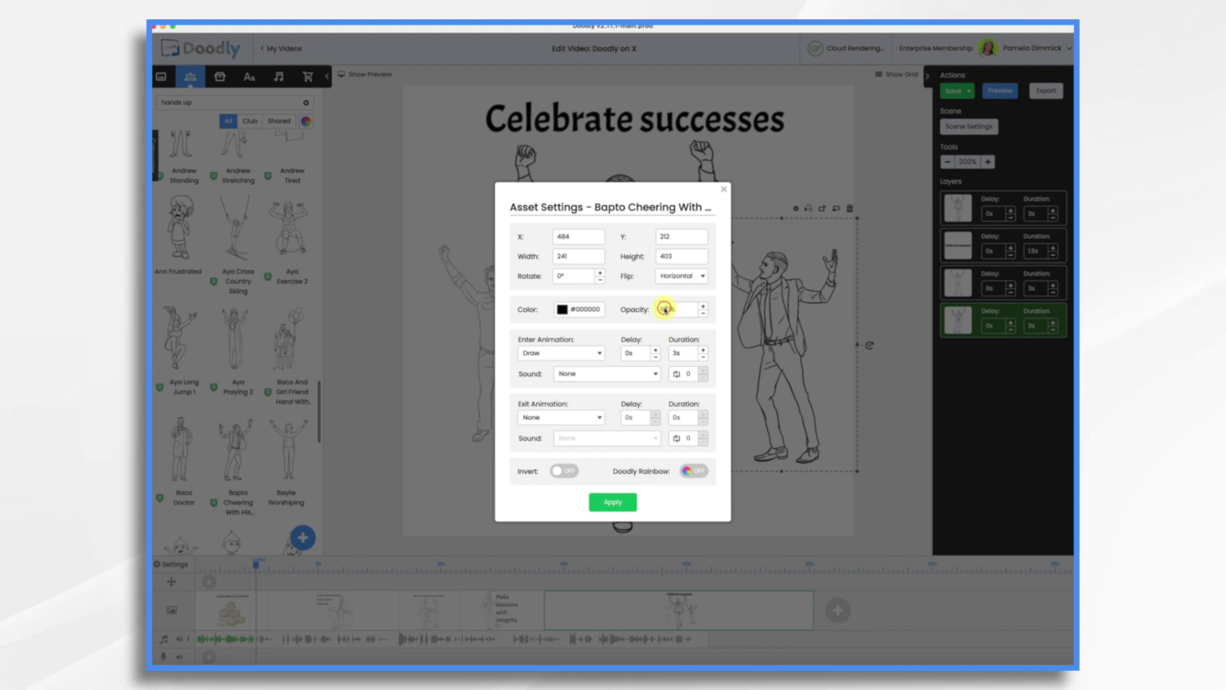
{"action": "double_click", "coordinate": [666, 310]}
{"action": "type", "text": "0"}
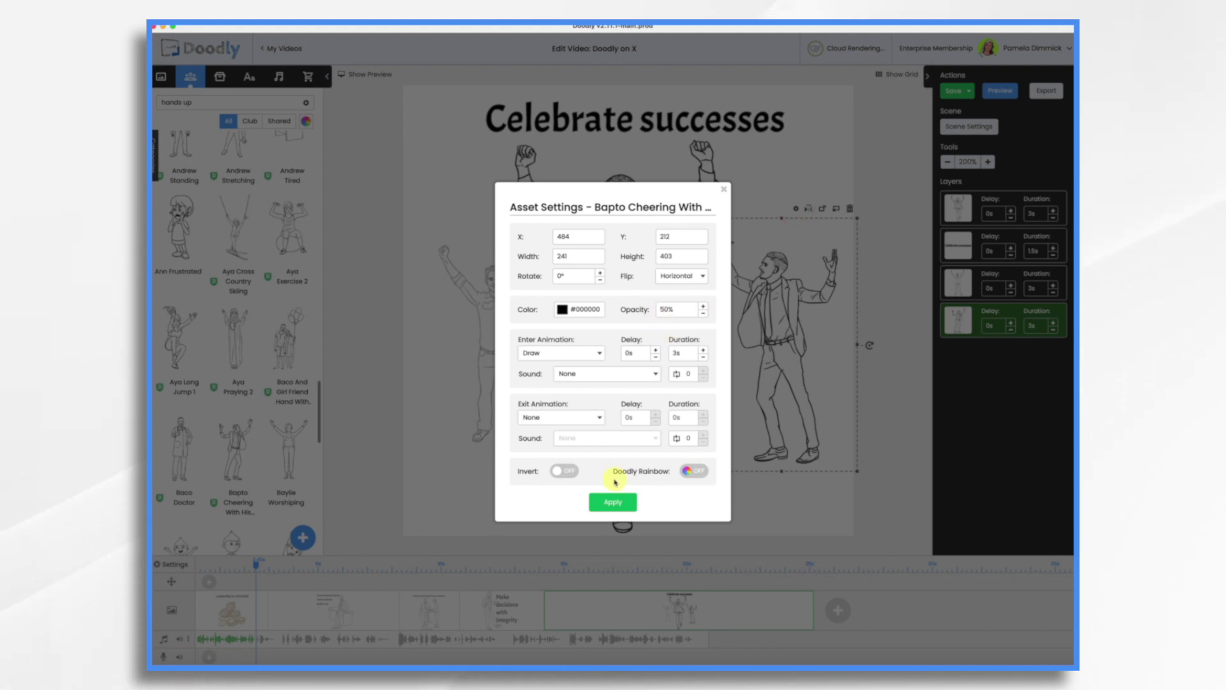
{"action": "left_click", "coordinate": [613, 502]}
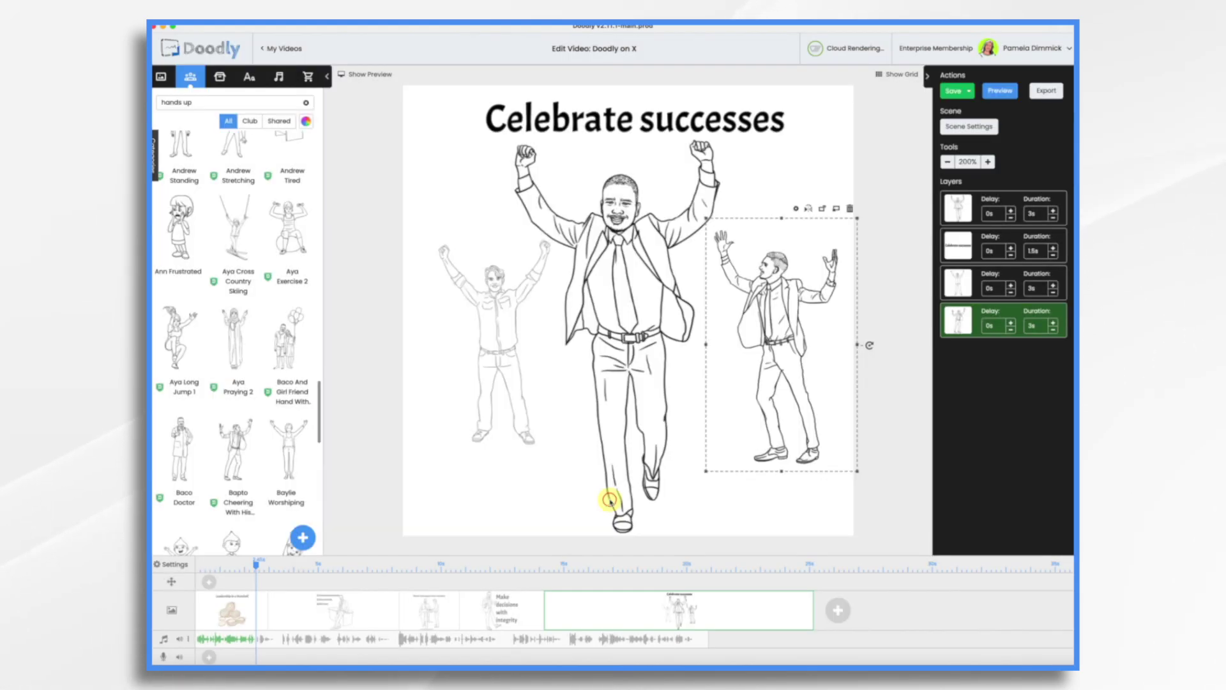
Apply shared asset settings to the central figure and another selected figure
{"action": "left_click", "coordinate": [965, 209]}
{"action": "left_click", "coordinate": [966, 289]}
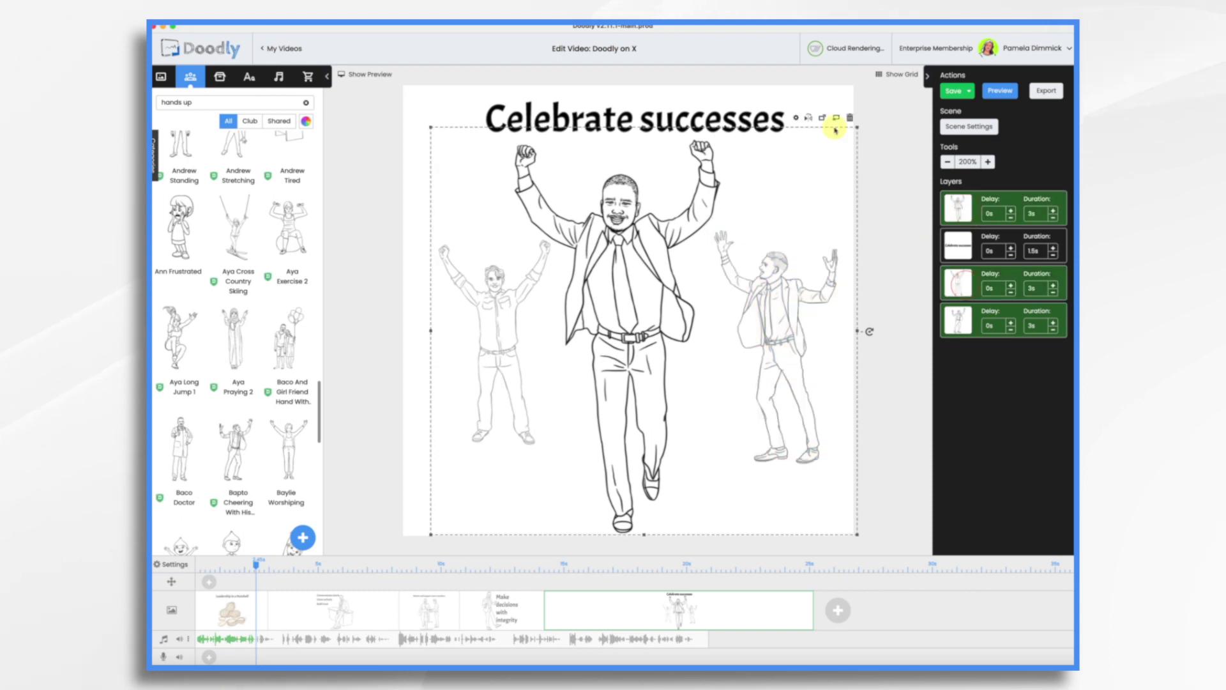
{"action": "left_click", "coordinate": [797, 118]}
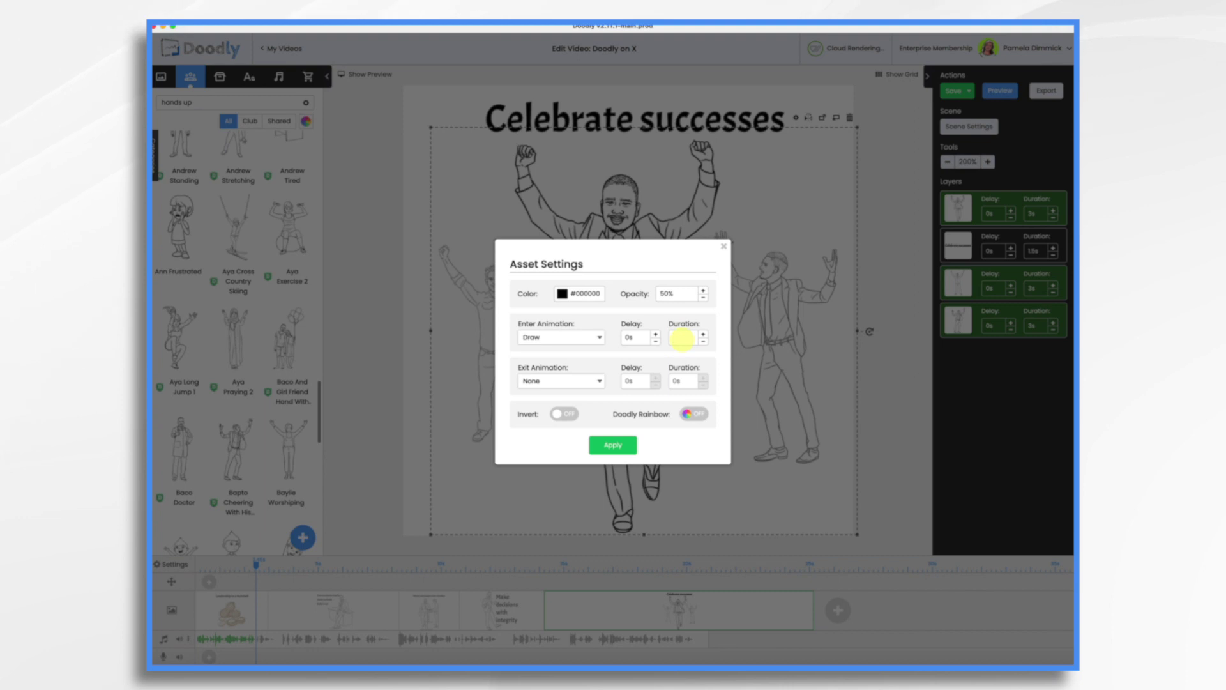
{"action": "left_click", "coordinate": [623, 446]}
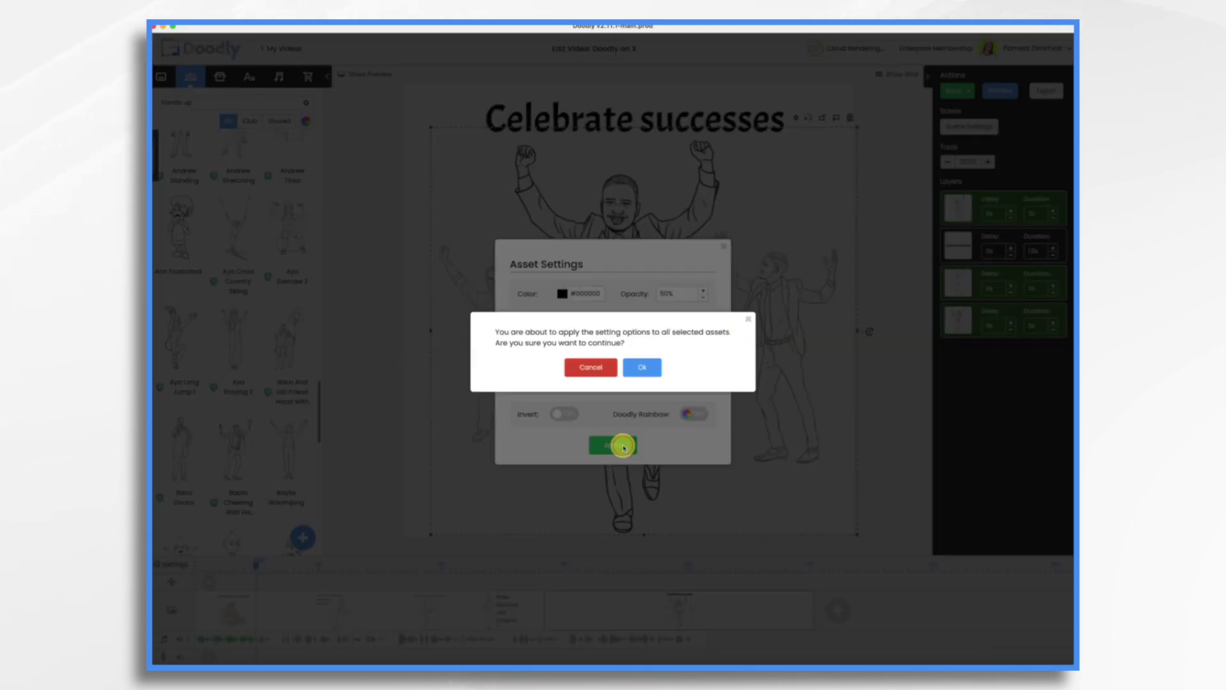
{"action": "left_click", "coordinate": [656, 375]}
Add a new scene with an Acme-Regular text box for the #LeadershipInANutshell hashtag message
{"action": "left_click", "coordinate": [617, 619]}
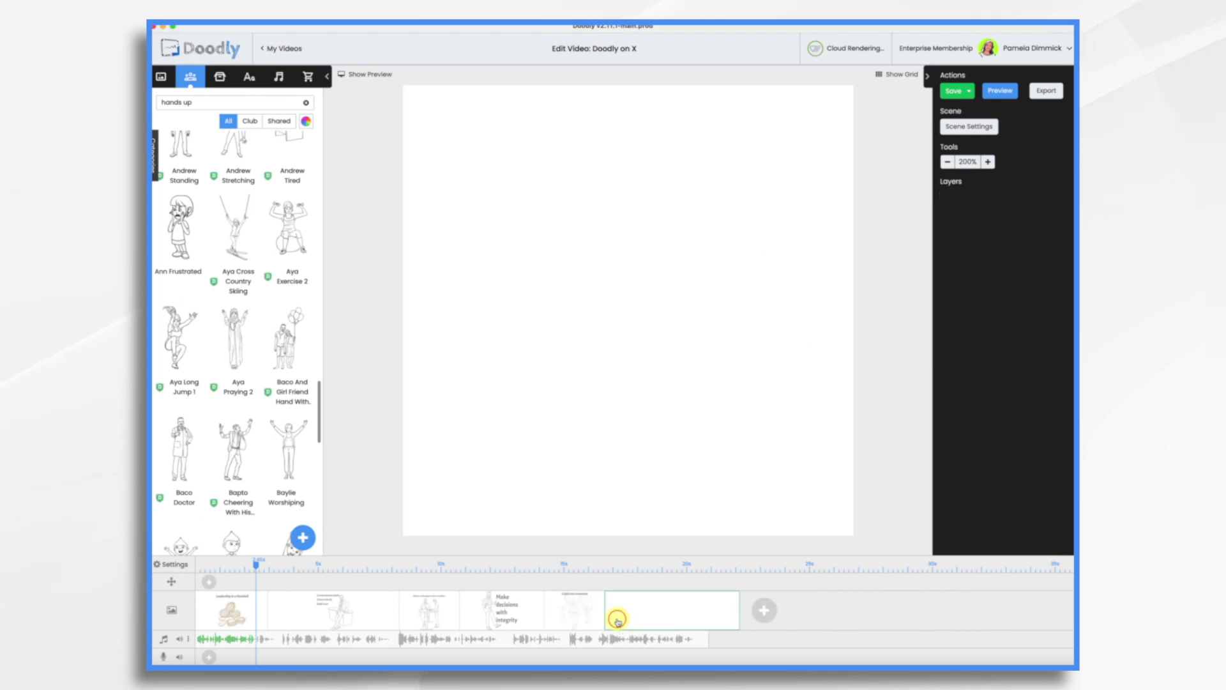
{"action": "left_click", "coordinate": [249, 77]}
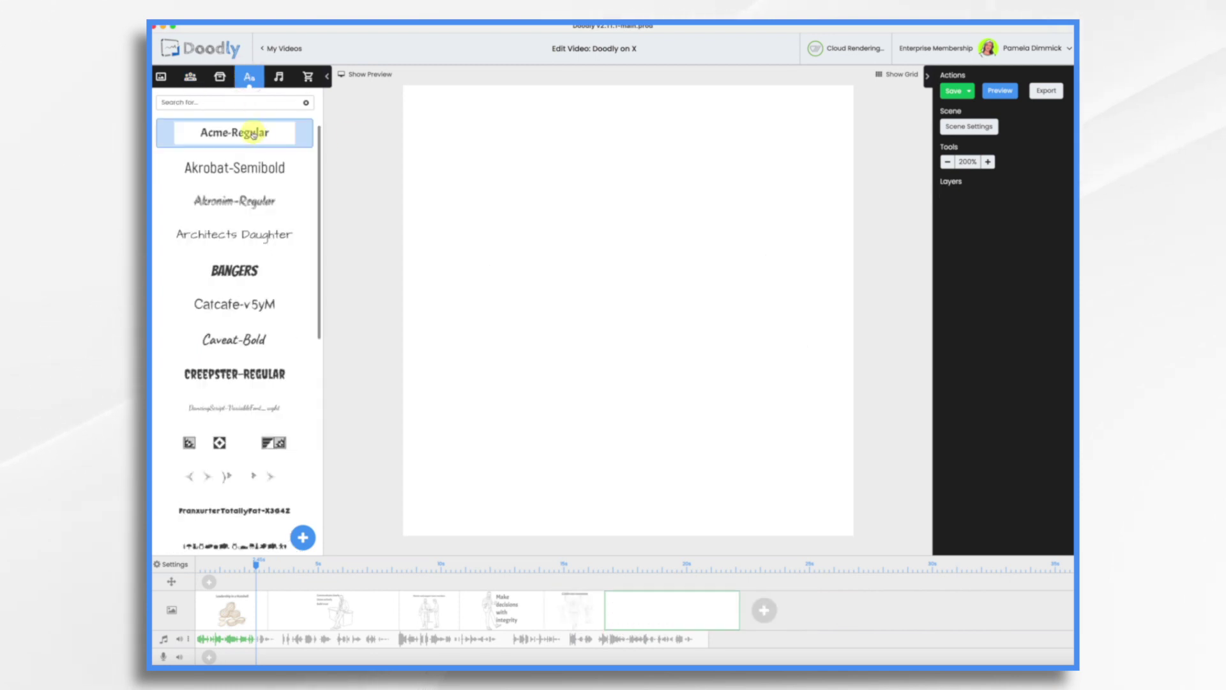
{"action": "left_click_drag", "start_coordinate": [255, 132], "coordinate": [626, 163]}
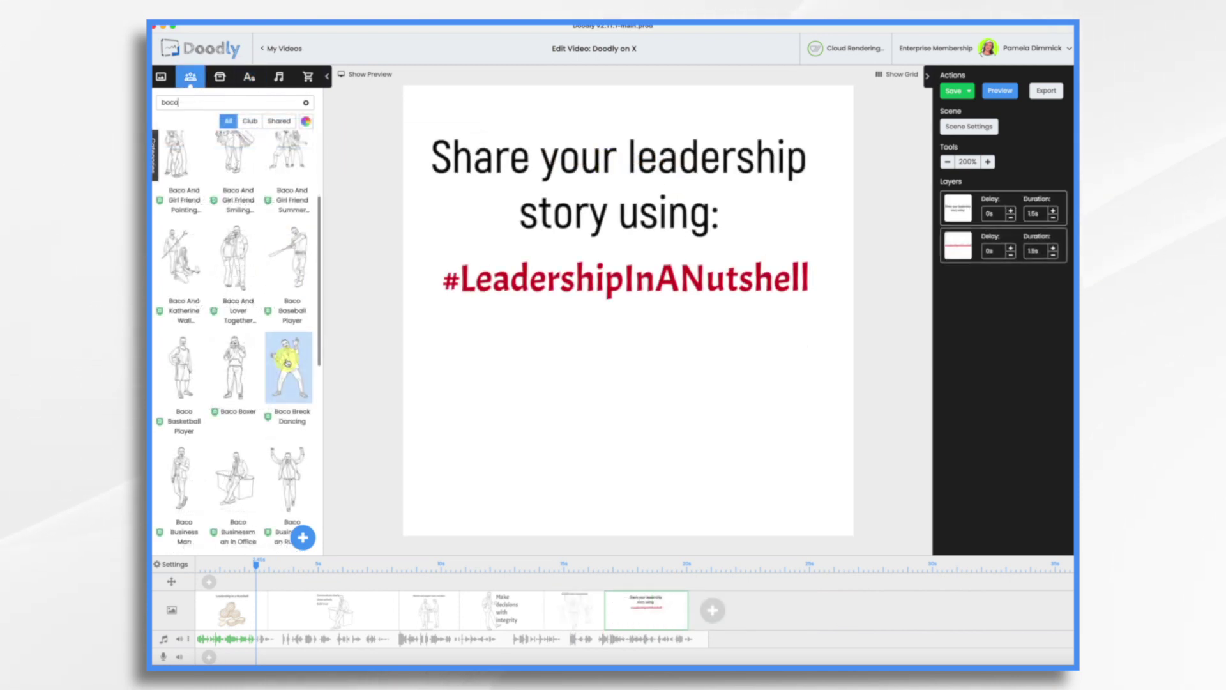
Place the Baco Break Dancing figure below the hashtag and enlarge it
{"action": "left_click_drag", "start_coordinate": [295, 356], "coordinate": [649, 451]}
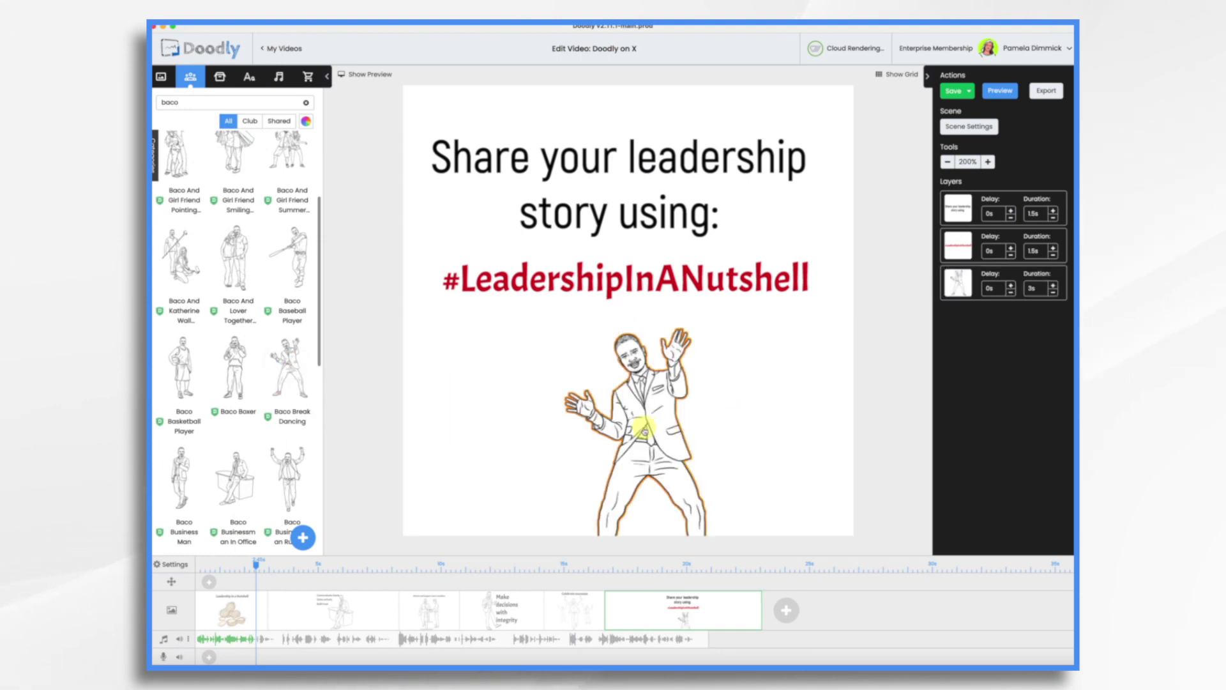
{"action": "left_click", "coordinate": [598, 347]}
{"action": "left_click_drag", "start_coordinate": [598, 347], "coordinate": [646, 351]}
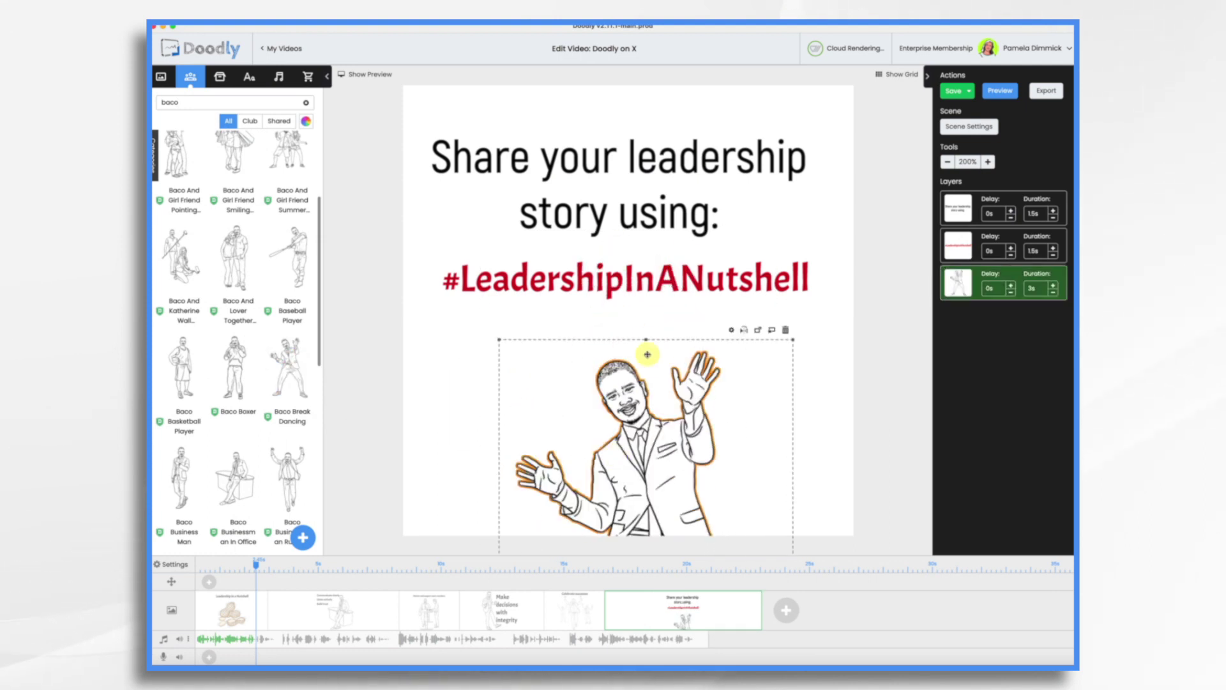
{"action": "left_click_drag", "start_coordinate": [799, 535], "coordinate": [840, 517]}
{"action": "left_click", "coordinate": [623, 461]}
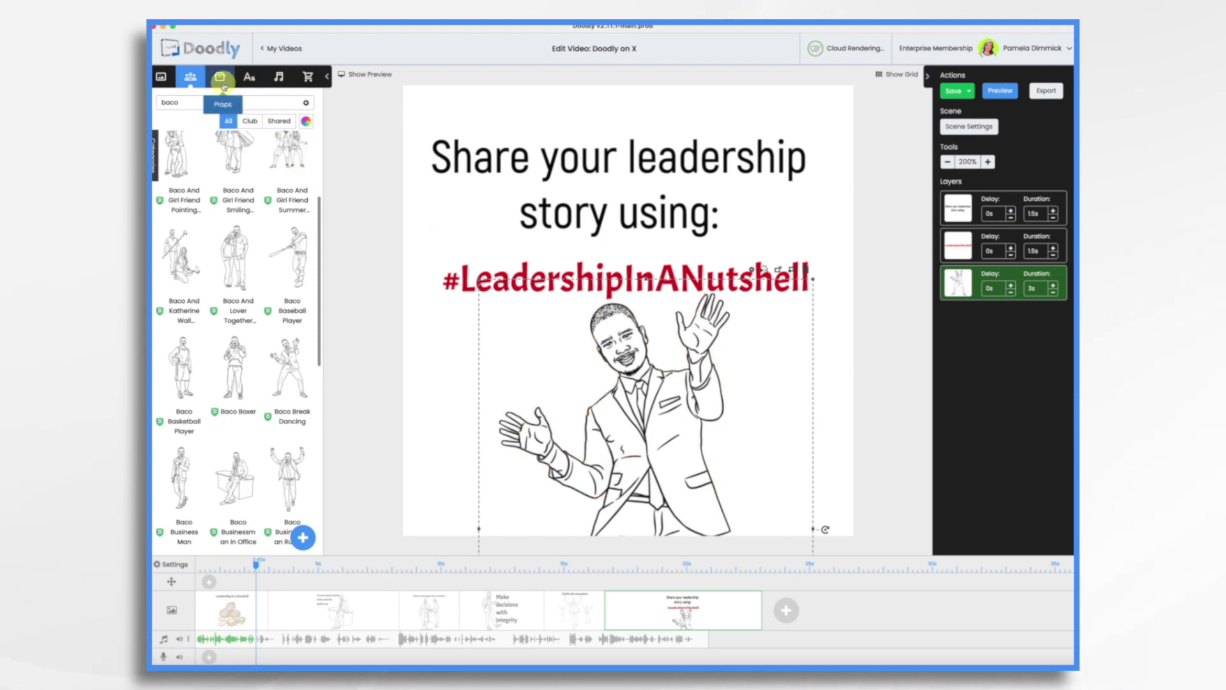
Add a Peanut prop and shrink it beside the man's hand
{"action": "left_click", "coordinate": [221, 79]}
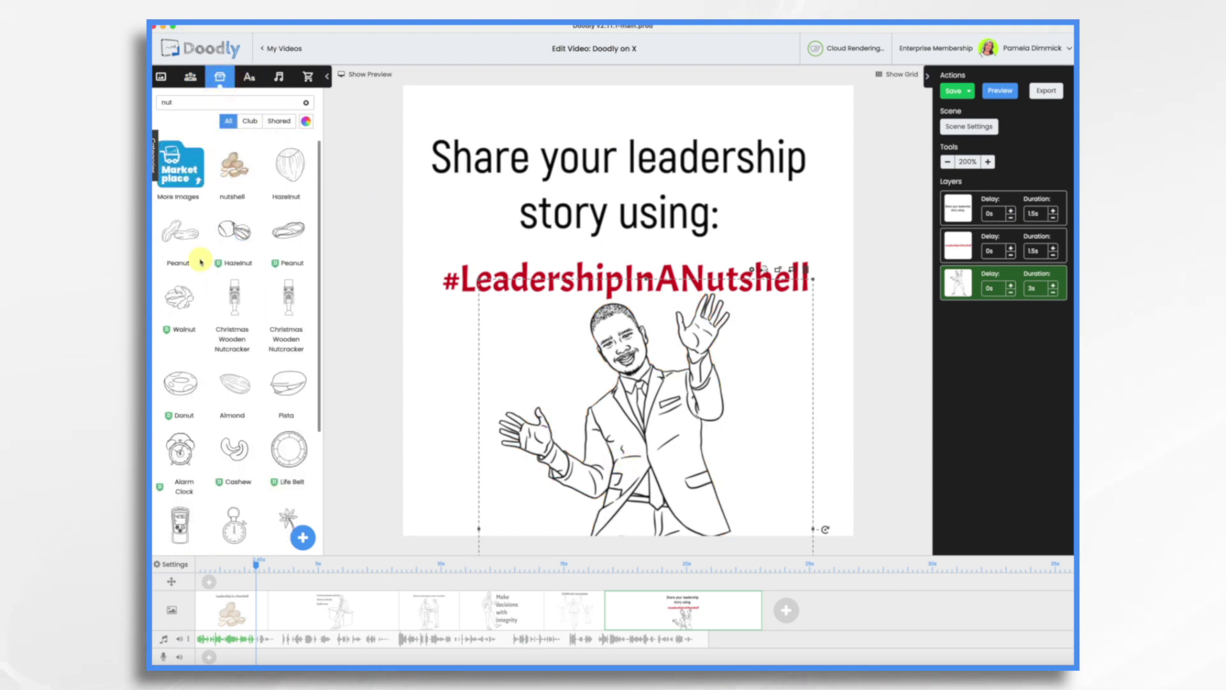
{"action": "left_click_drag", "start_coordinate": [186, 242], "coordinate": [653, 554]}
{"action": "left_click_drag", "start_coordinate": [717, 383], "coordinate": [588, 416]}
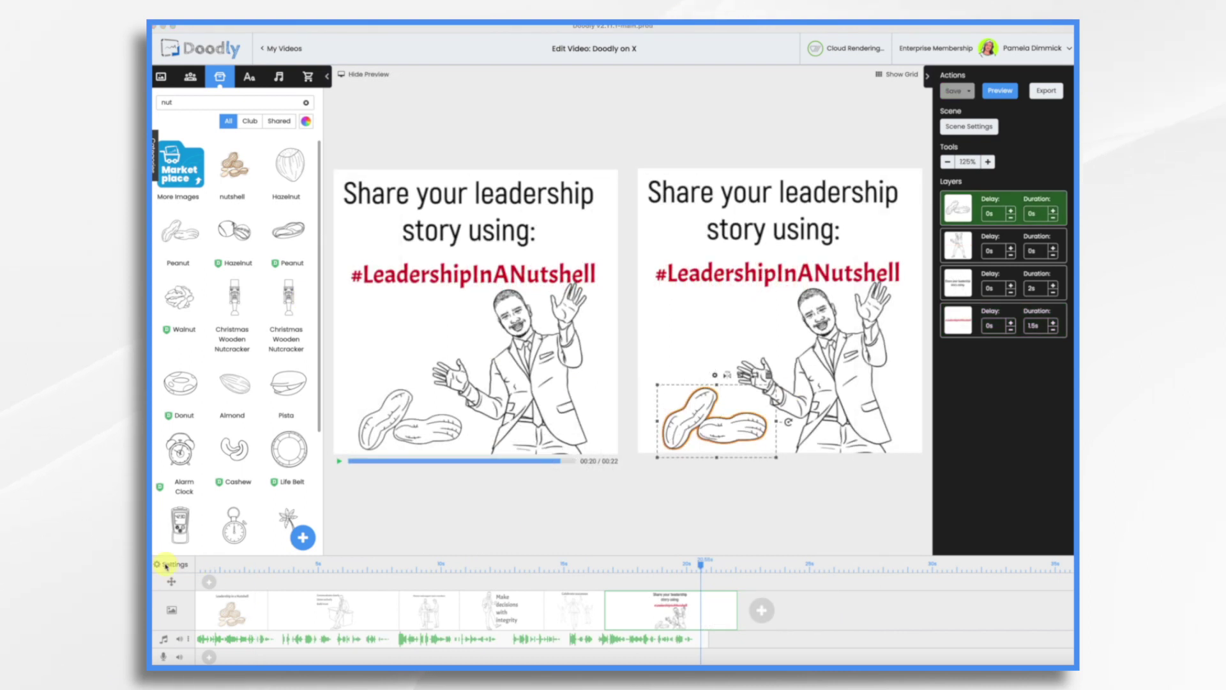
Switch the video's hand style to the right-handed white-sleeve cartoon hand and apply
{"action": "left_click", "coordinate": [163, 564]}
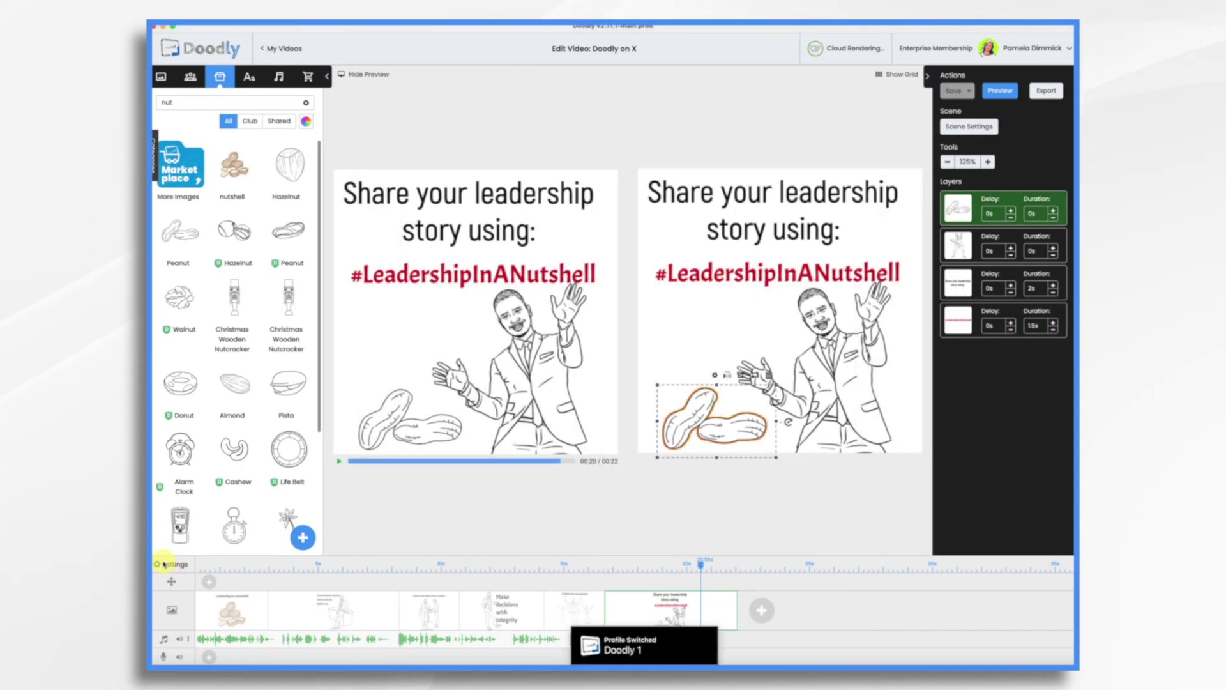
{"action": "left_click", "coordinate": [169, 564]}
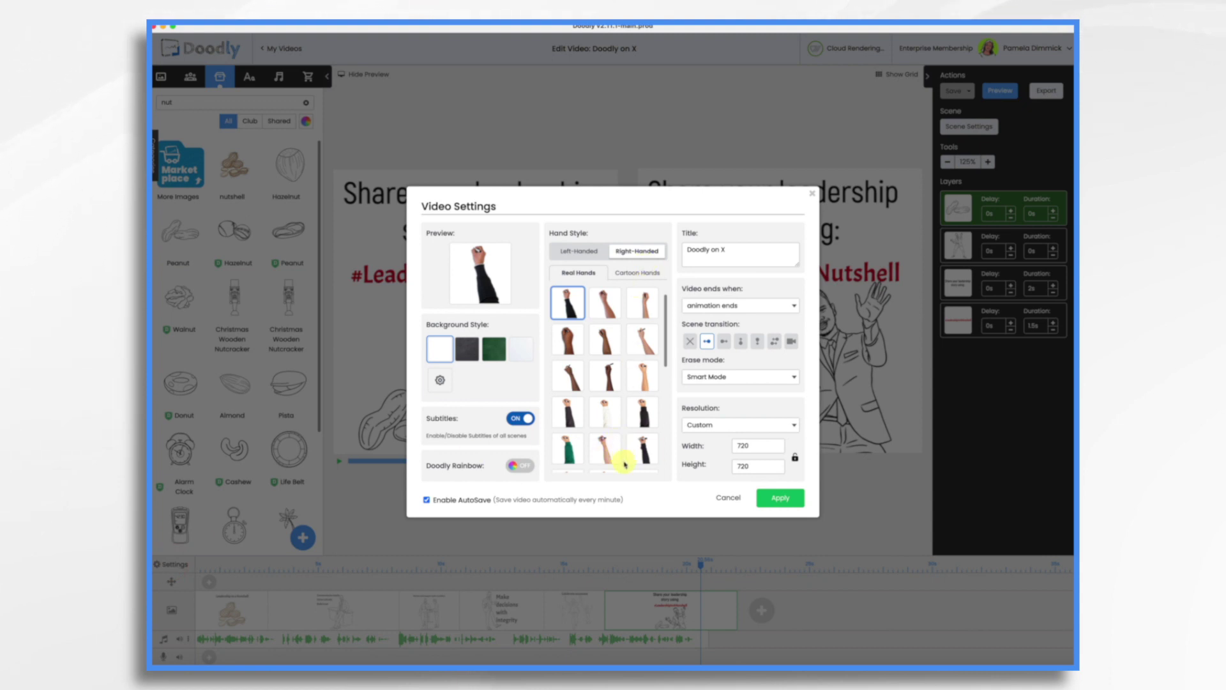
{"action": "left_click", "coordinate": [633, 277]}
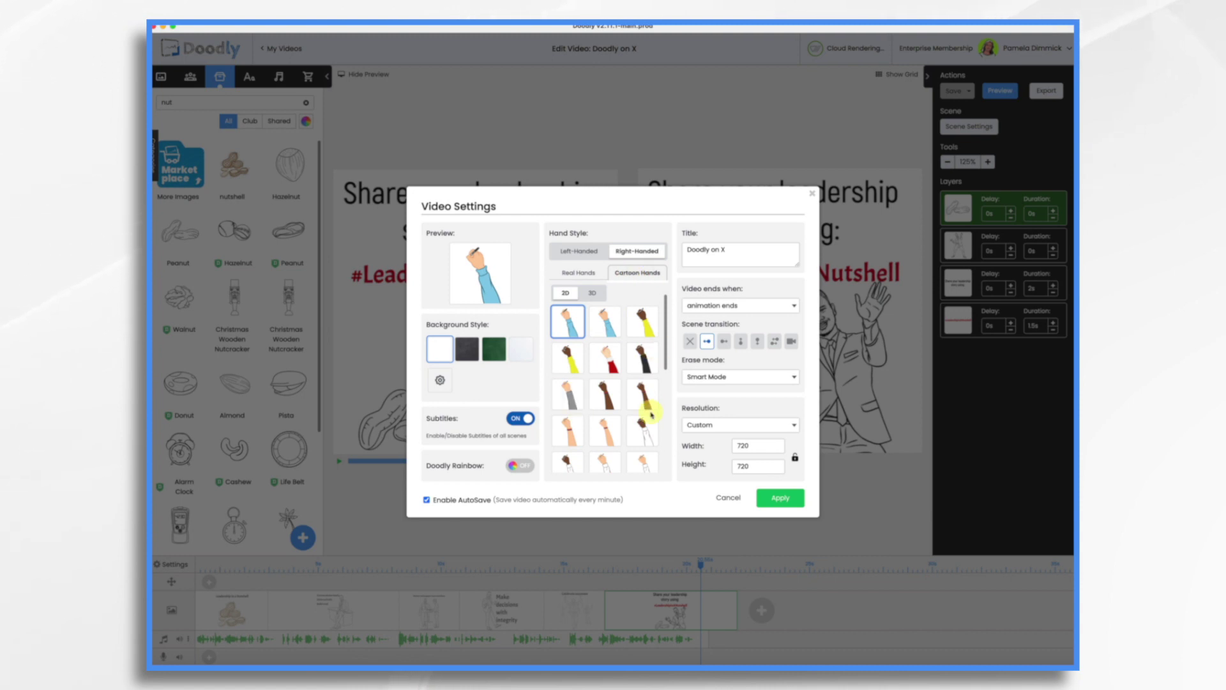
{"action": "scroll", "coordinate": [607, 409], "scroll_direction": "down", "scroll_amount": 3}
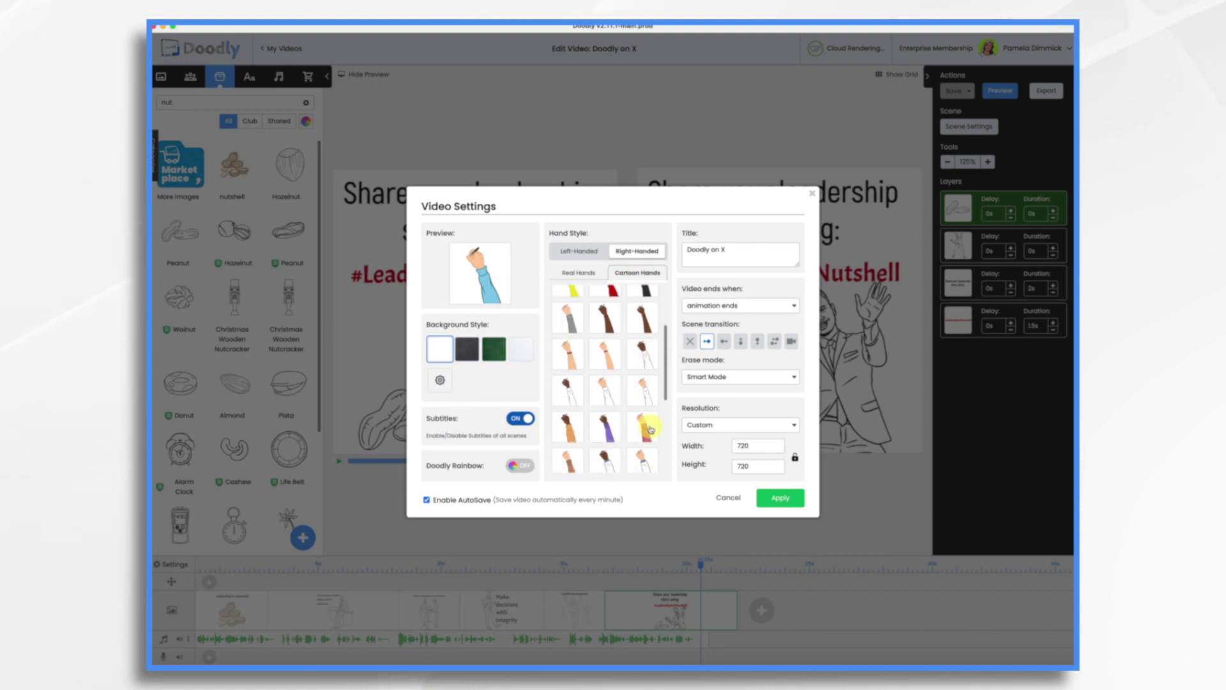
{"action": "left_click", "coordinate": [609, 385]}
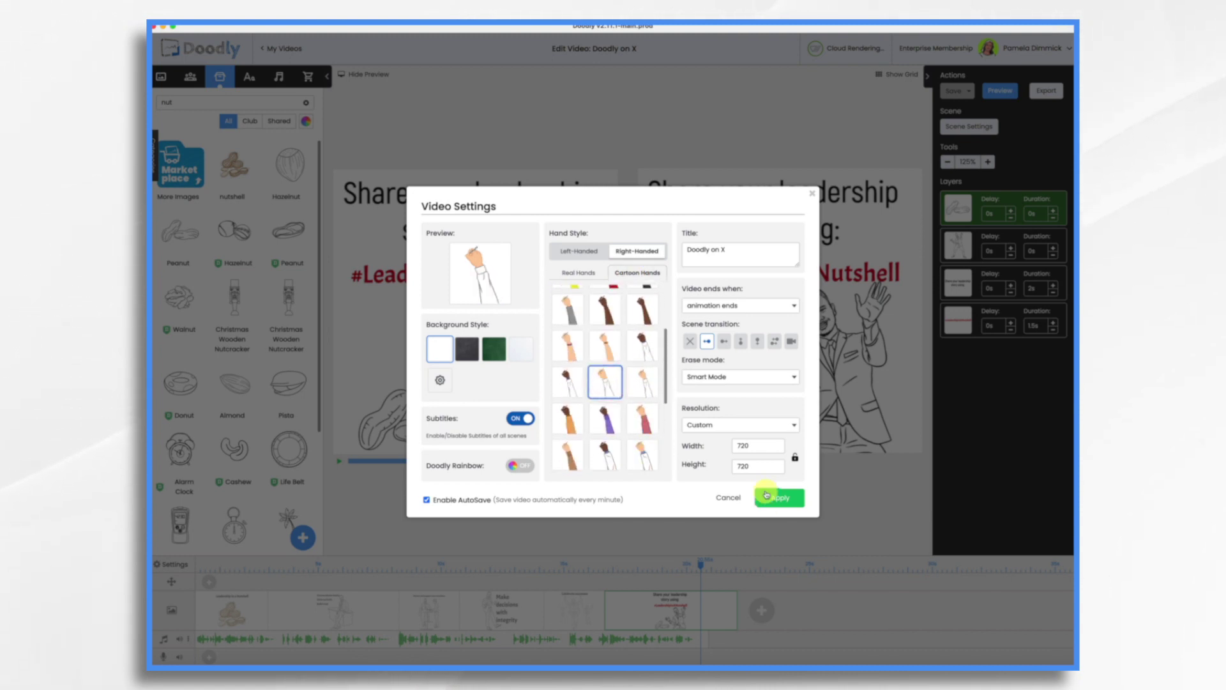
{"action": "left_click", "coordinate": [783, 506]}
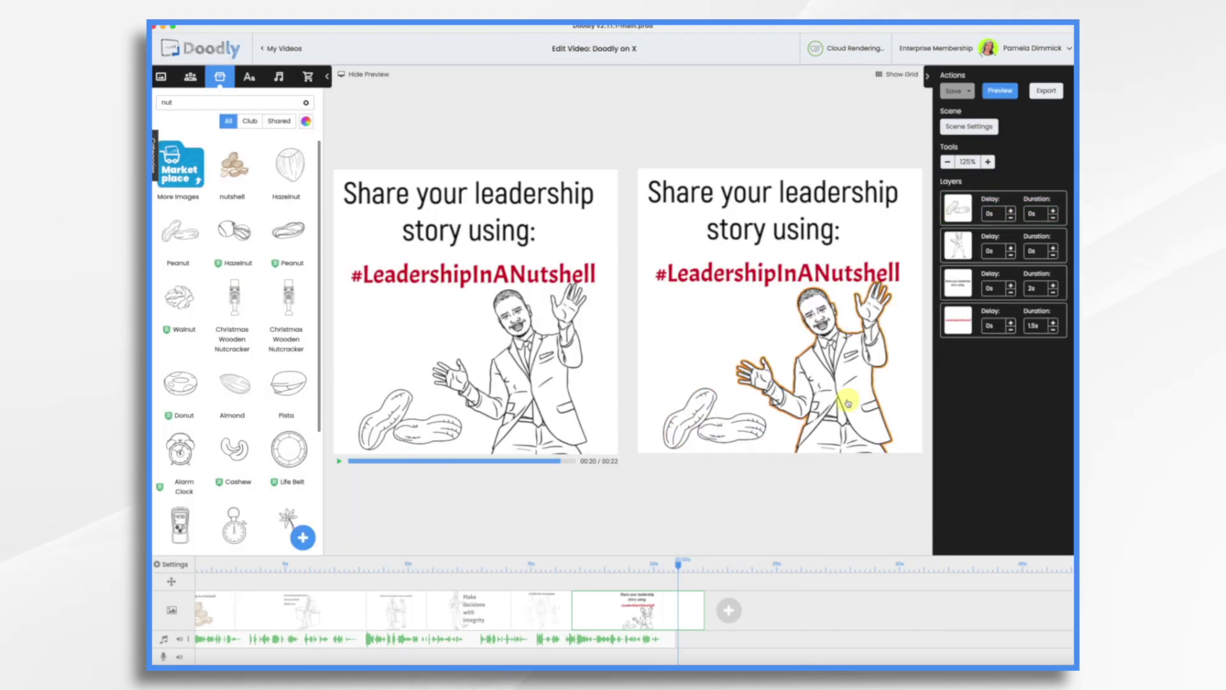